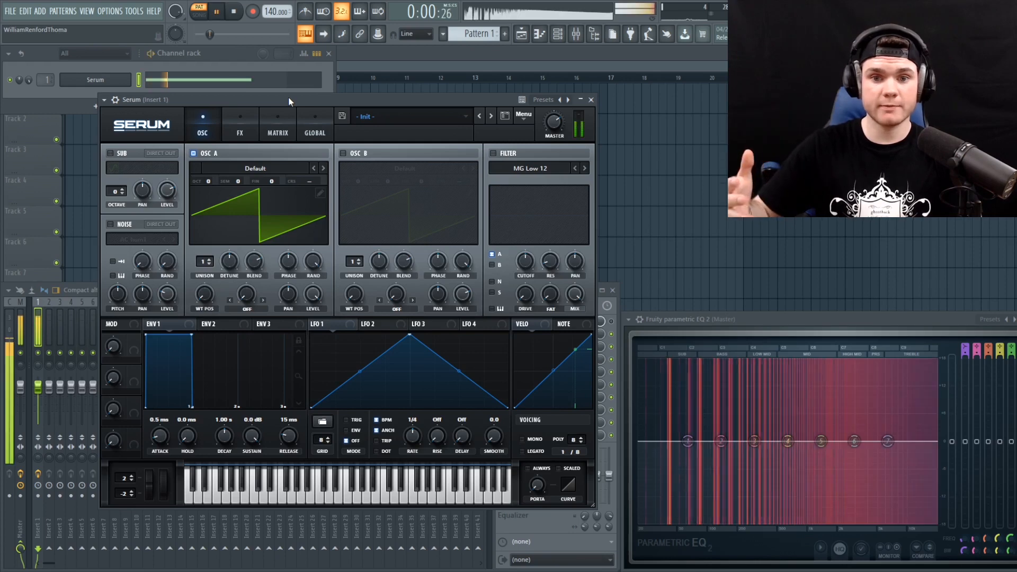
Step: Close Serum, open the Vocodex effect on mixer Insert 1 and play the pattern through it
{"action": "left_click", "coordinate": [591, 100]}
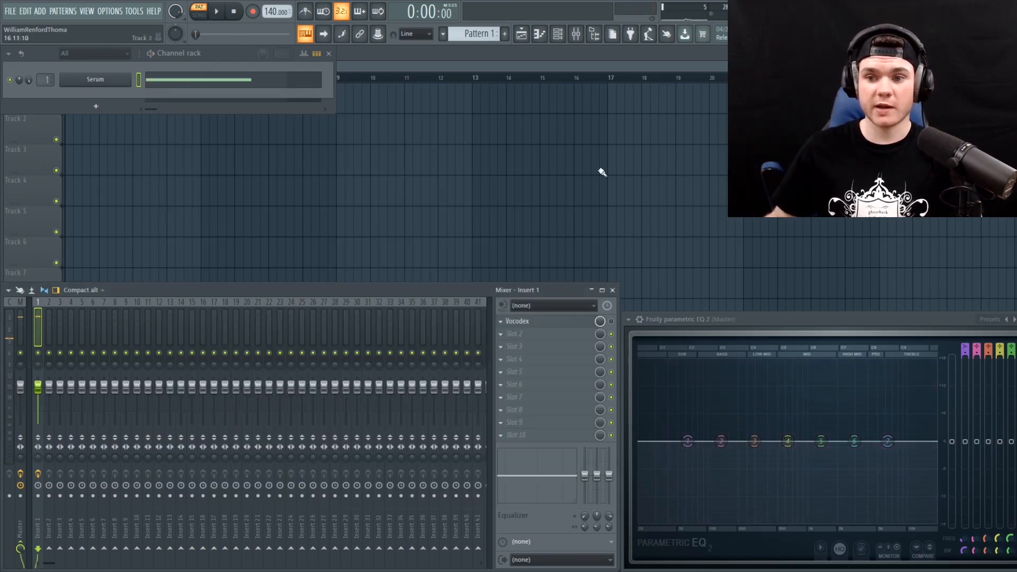
{"action": "left_click", "coordinate": [583, 322]}
{"action": "left_click_drag", "start_coordinate": [344, 144], "coordinate": [340, 139]}
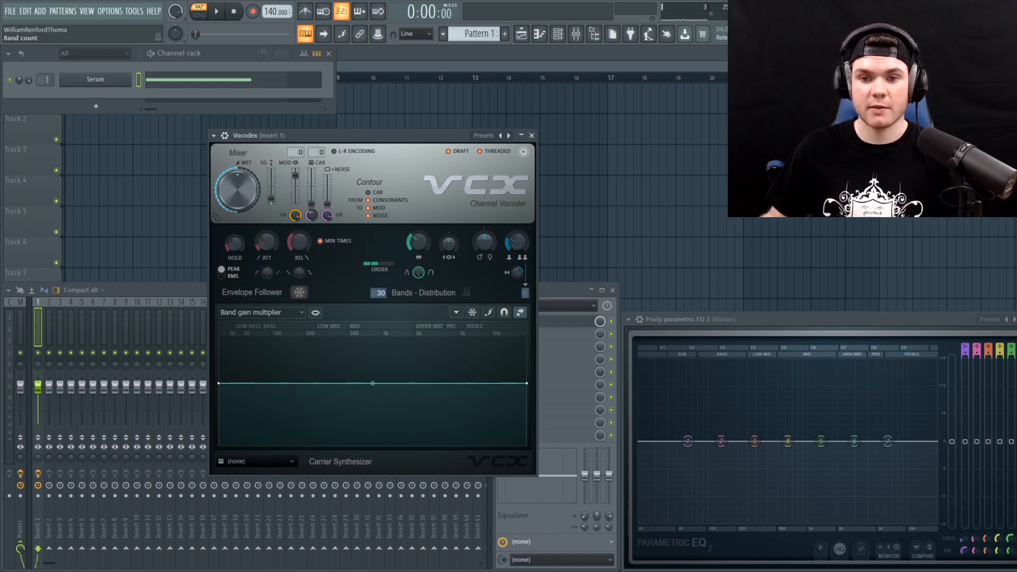
{"action": "key", "text": "space"}
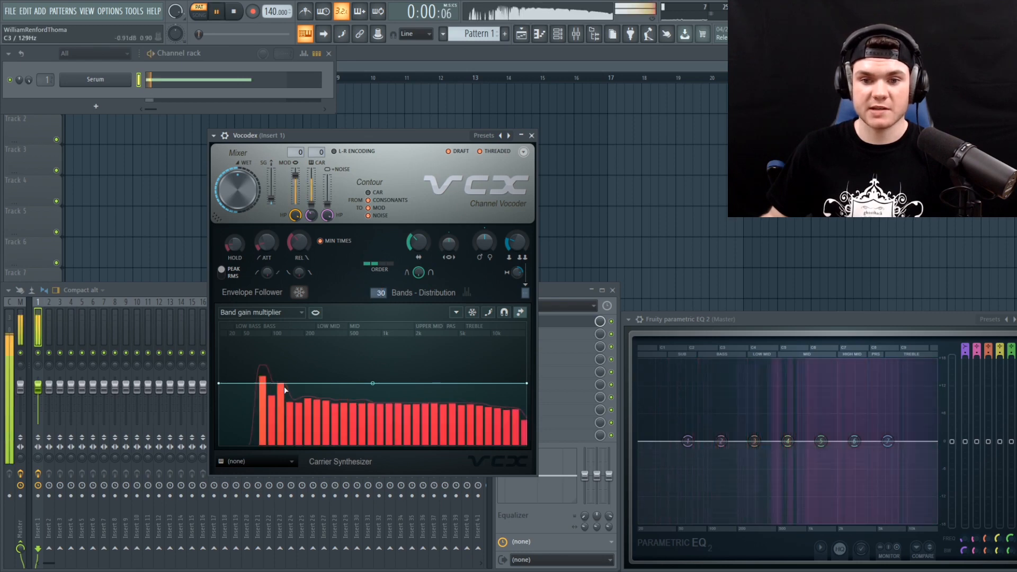
{"action": "key", "text": "space"}
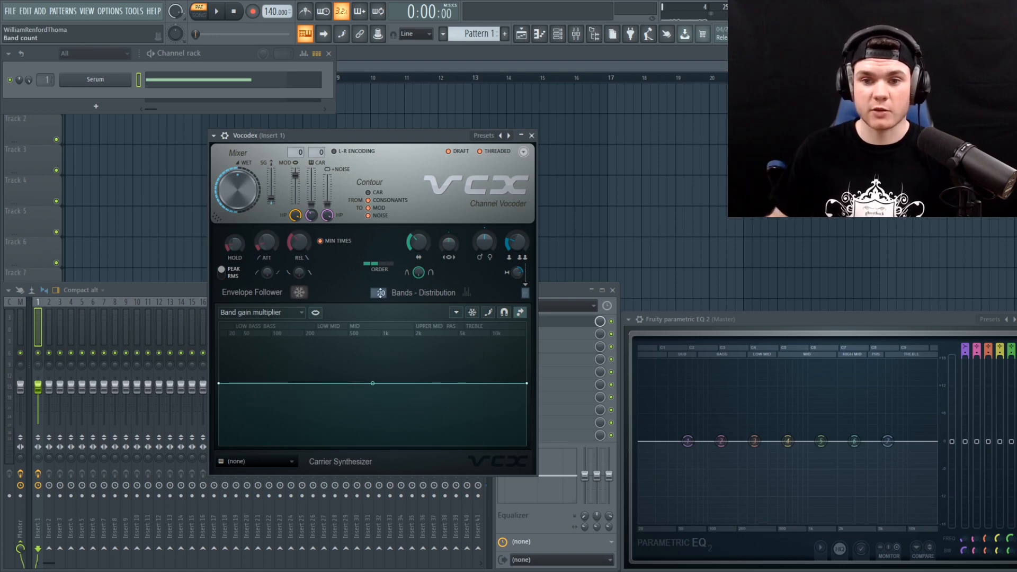
Step: Set the Vocodex band count to 20 and narrow the band width to its minimum during playback
{"action": "key", "text": "space"}
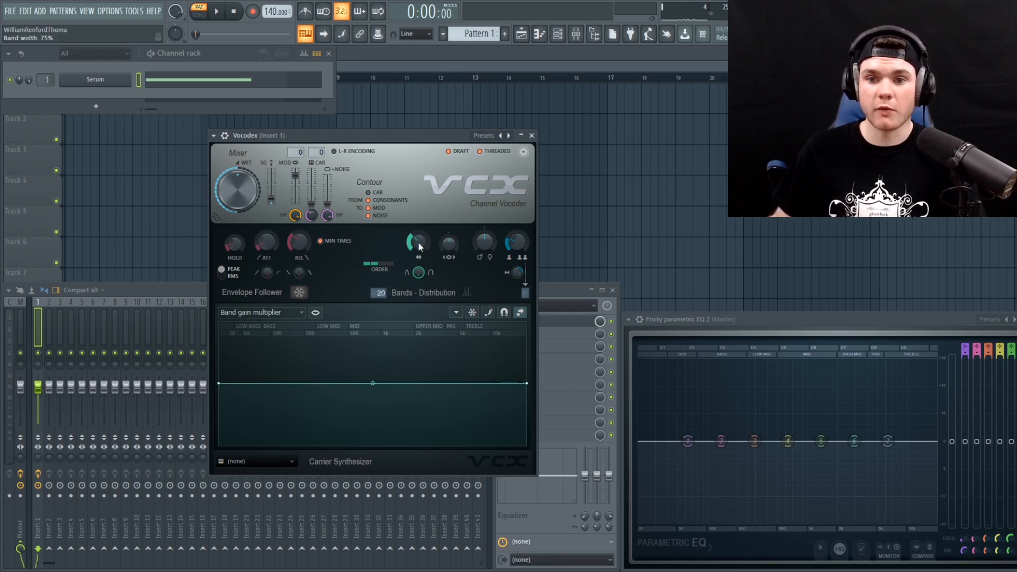
{"action": "key", "text": "space"}
{"action": "key", "text": "space"}
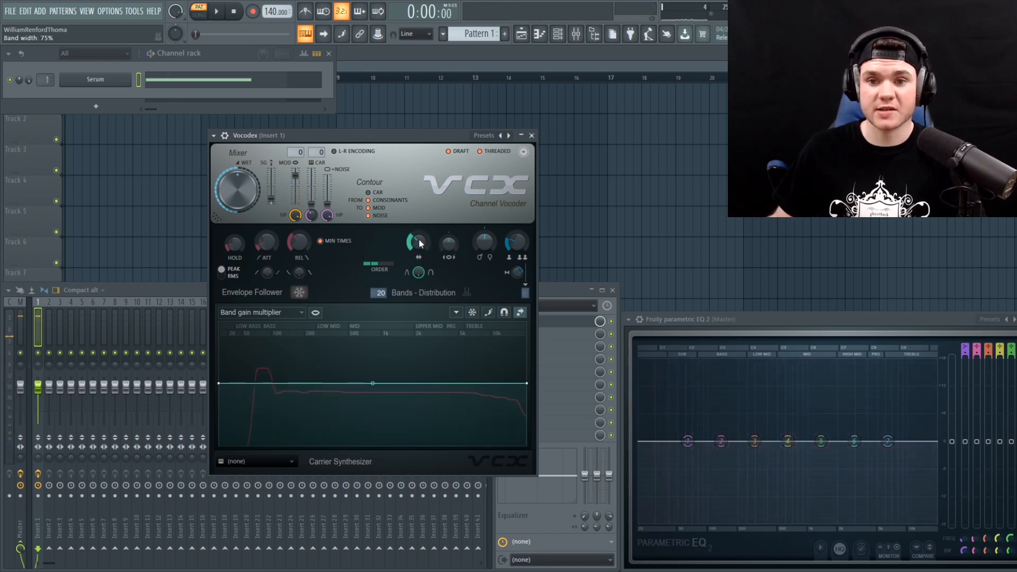
{"action": "key", "text": "space"}
{"action": "mouse_move", "coordinate": [419, 243]}
{"action": "left_mouse_down"}
{"action": "mouse_move", "coordinate": [419, 210]}
{"action": "mouse_move", "coordinate": [419, 262]}
{"action": "left_mouse_up"}
{"action": "key", "text": "space"}
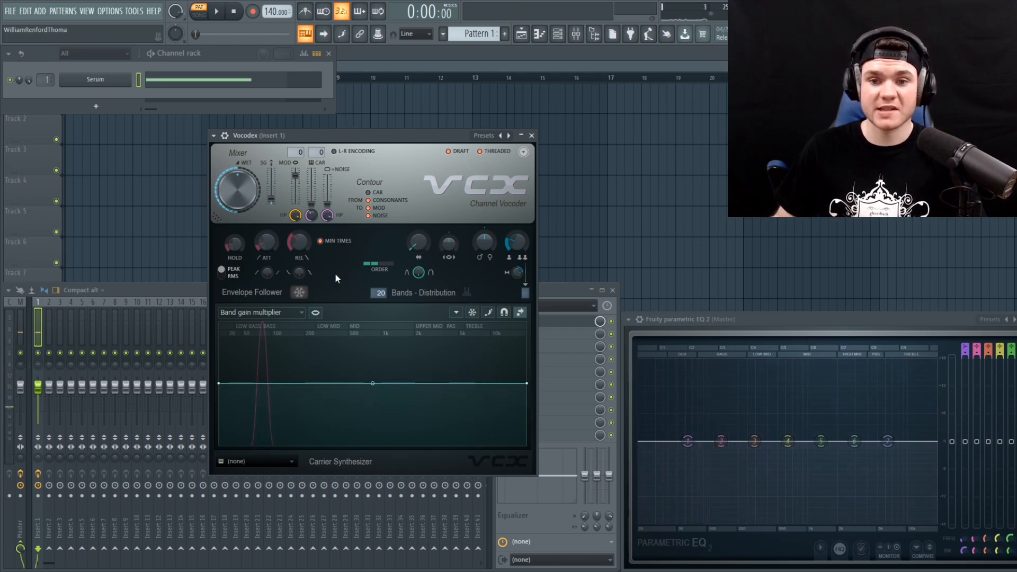
Step: Reduce the band count to 5 with a narrow band width and audition the separated bands
{"action": "key", "text": "space"}
{"action": "key", "text": "space"}
{"action": "left_click_drag", "start_coordinate": [418, 243], "coordinate": [418, 242]}
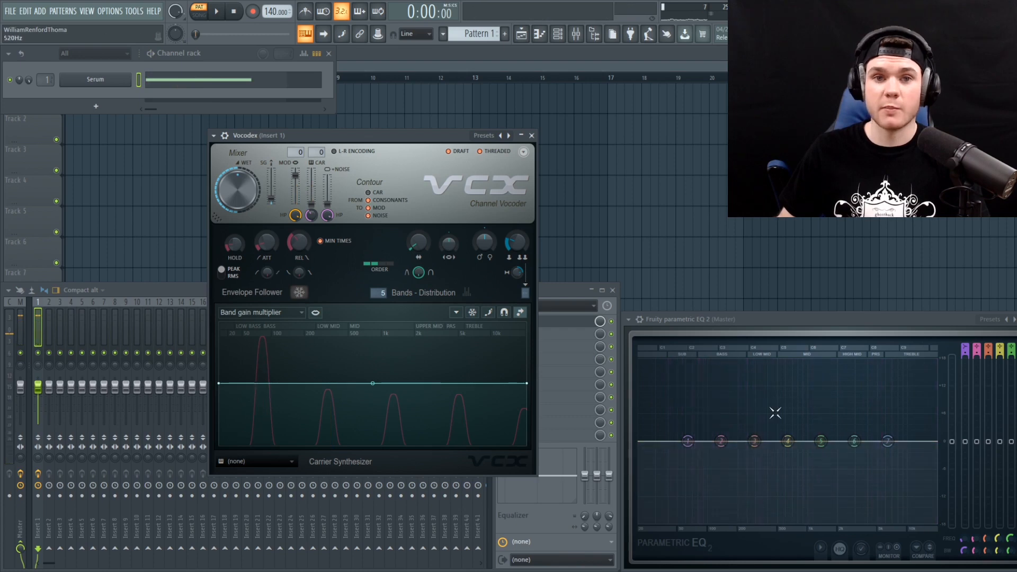
{"action": "key", "text": "space"}
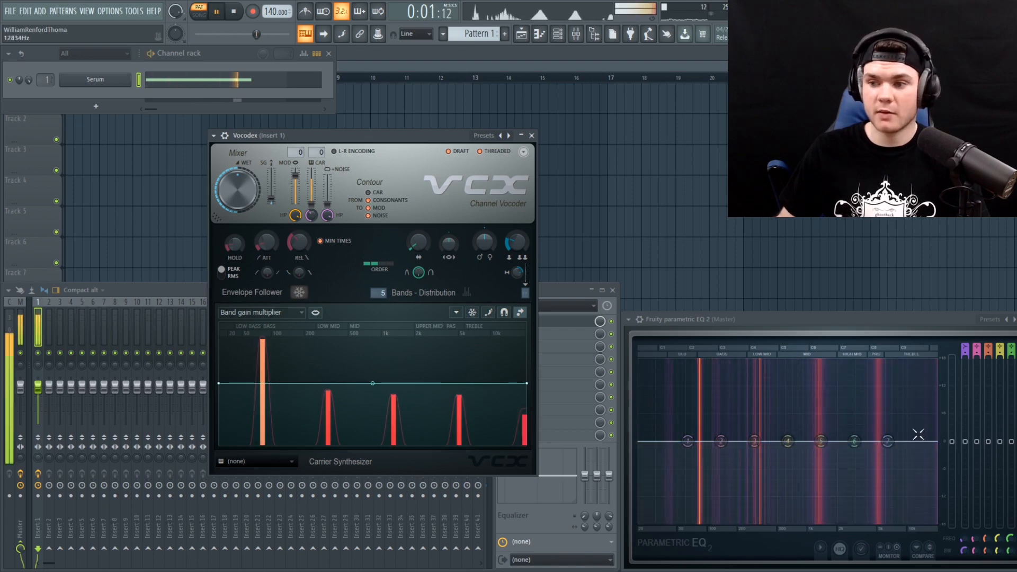
{"action": "key", "text": "space"}
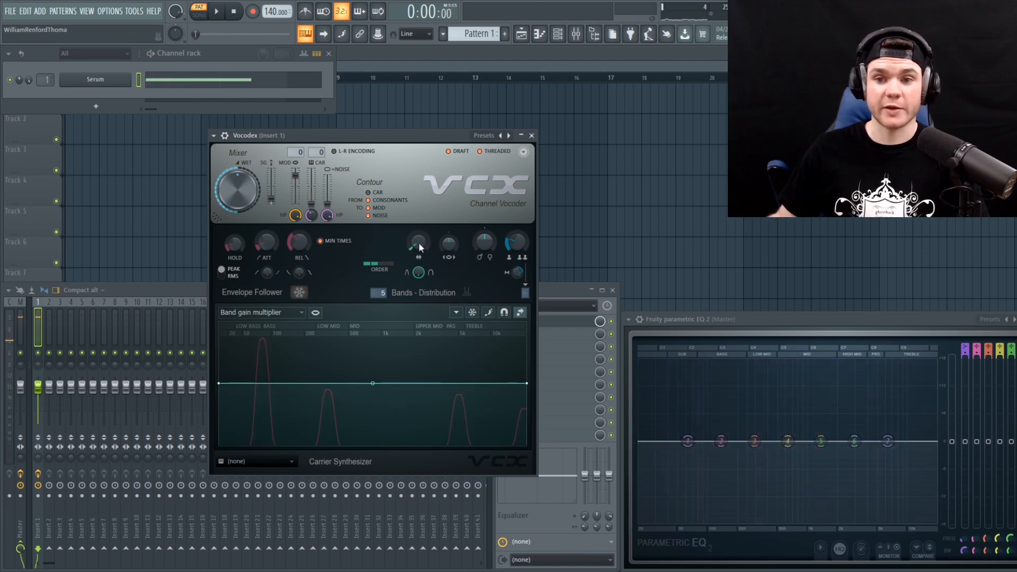
Step: Bring the band count back to 20 and try band widths of 100% and wider
{"action": "key", "text": "space"}
{"action": "left_click_drag", "start_coordinate": [419, 242], "coordinate": [418, 224]}
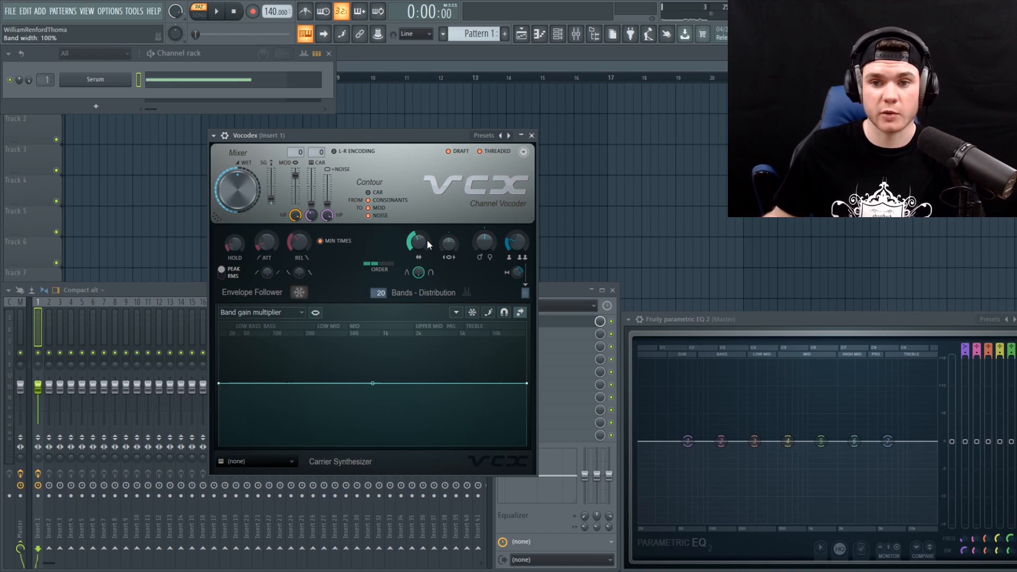
{"action": "left_click_drag", "start_coordinate": [422, 242], "coordinate": [421, 159]}
Step: Set the band count to 14 and lower the band filter order, auditioning the pattern between changes
{"action": "key", "text": "space"}
{"action": "key", "text": "space"}
{"action": "key", "text": "space"}
{"action": "key", "text": "space"}
{"action": "key", "text": "space"}
{"action": "key", "text": "space"}
{"action": "key", "text": "space"}
{"action": "key", "text": "space"}
{"action": "key", "text": "space"}
{"action": "key", "text": "space"}
Step: Try the modulator band width multiplier at x4.000 and about x0.253 during playback, and reset it to its default
{"action": "key", "text": "space"}
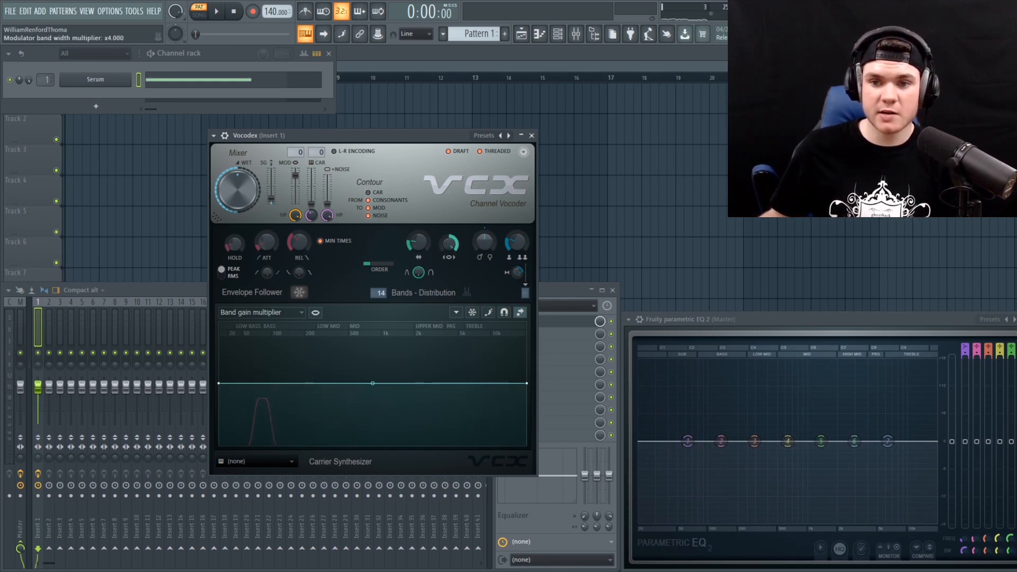
{"action": "key", "text": "space"}
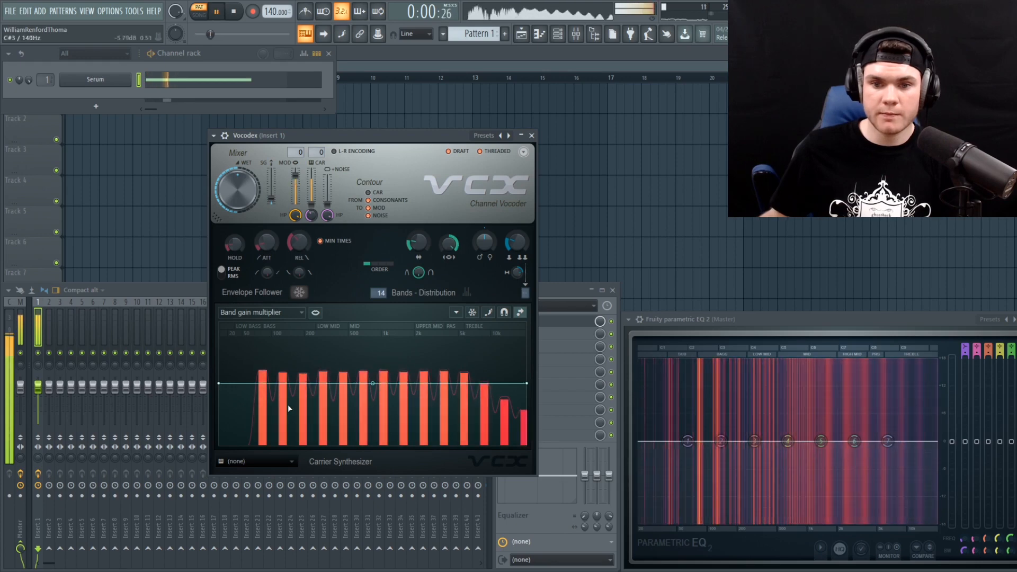
{"action": "key", "text": "space"}
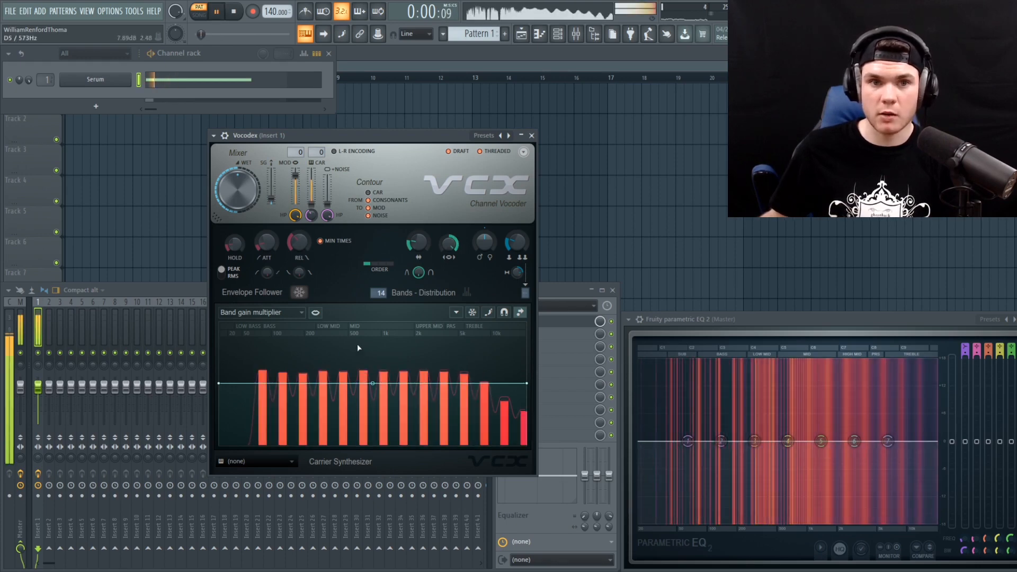
{"action": "left_click_drag", "start_coordinate": [448, 245], "coordinate": [448, 254]}
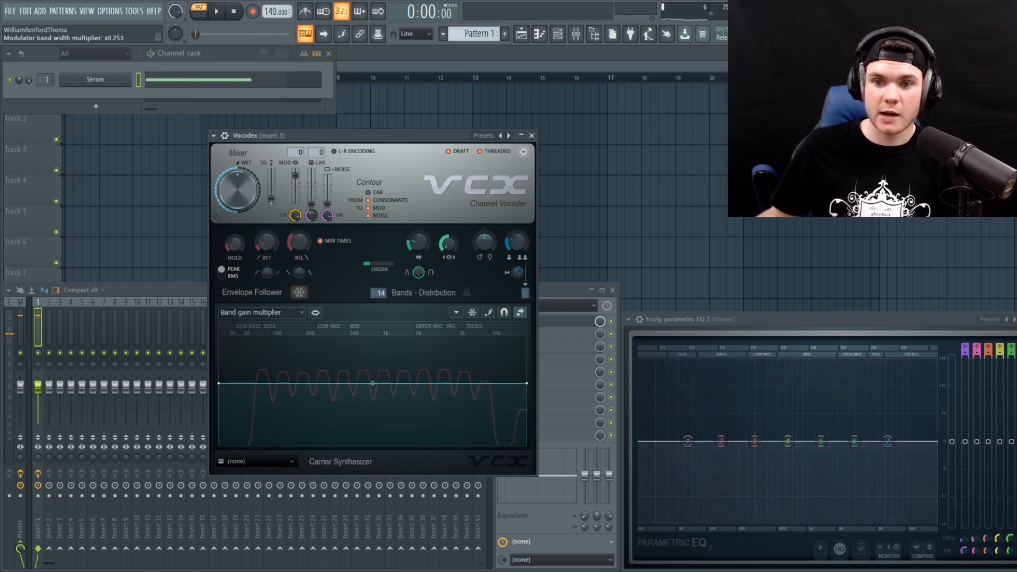
{"action": "key", "text": "space"}
{"action": "key", "text": "space"}
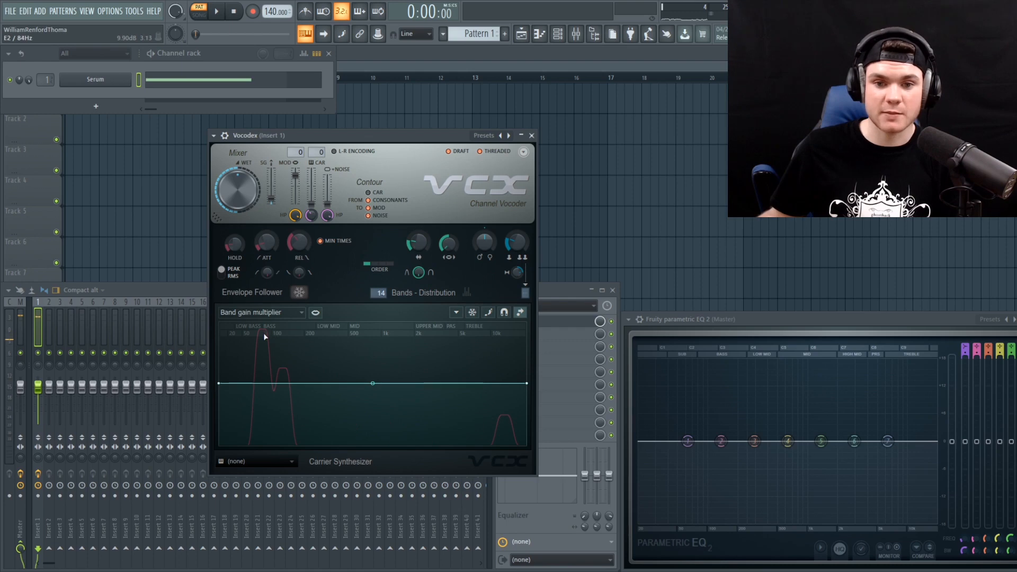
{"action": "right_click", "coordinate": [448, 242]}
{"action": "left_click", "coordinate": [456, 241]}
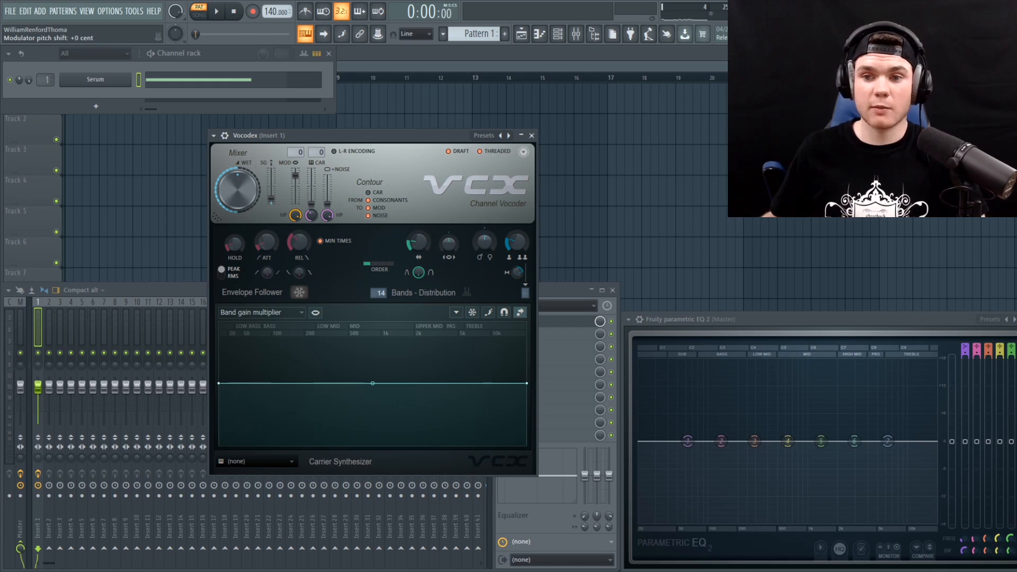
Step: Try the modulator pitch shift while the pattern plays
{"action": "key", "text": "space"}
{"action": "mouse_move", "coordinate": [485, 246]}
{"action": "left_mouse_down"}
{"action": "mouse_move", "coordinate": [486, 197]}
{"action": "mouse_move", "coordinate": [485, 289]}
{"action": "mouse_move", "coordinate": [486, 246]}
{"action": "left_mouse_up"}
{"action": "key", "text": "space"}
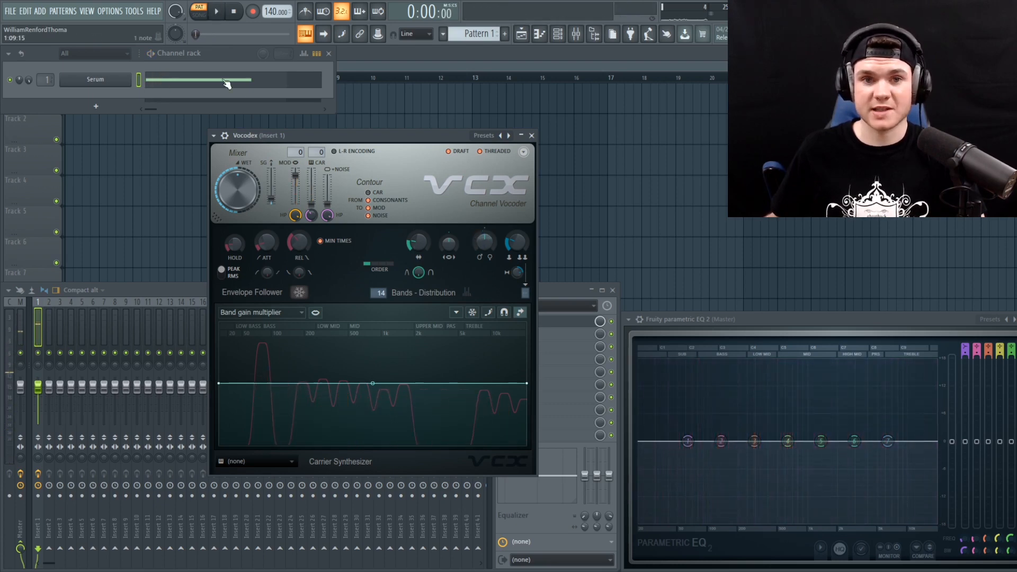
Step: Enable the filter in Serum as Bandreject and raise its resonance and width
{"action": "left_click", "coordinate": [112, 82]}
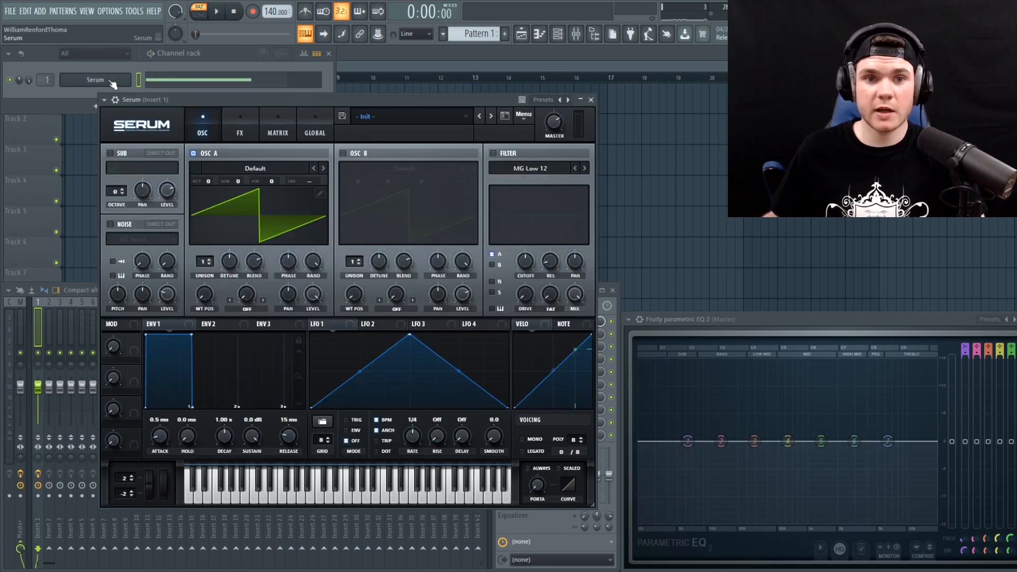
{"action": "left_click", "coordinate": [498, 154]}
{"action": "left_click", "coordinate": [556, 169]}
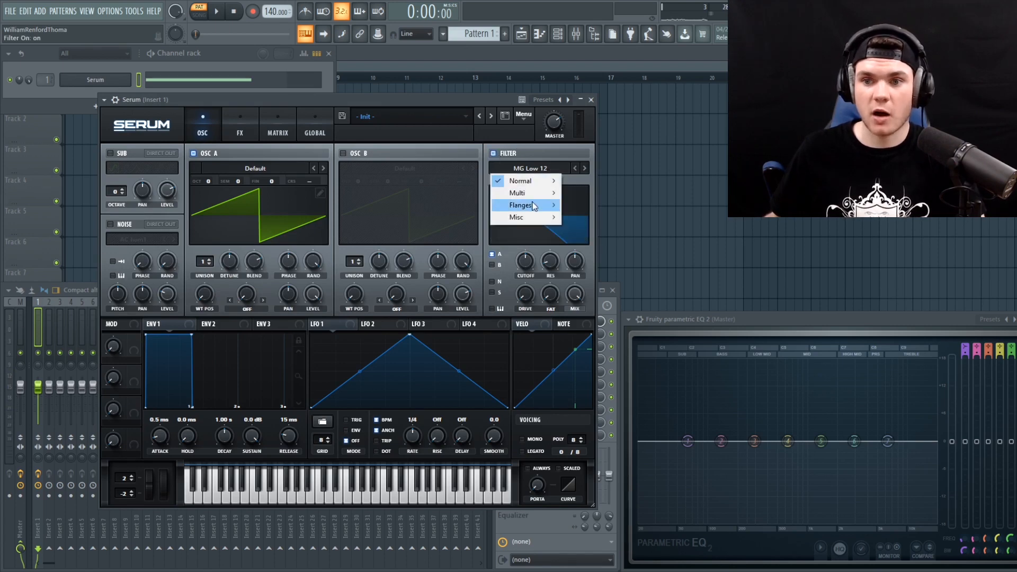
{"action": "mouse_move", "coordinate": [529, 217]}
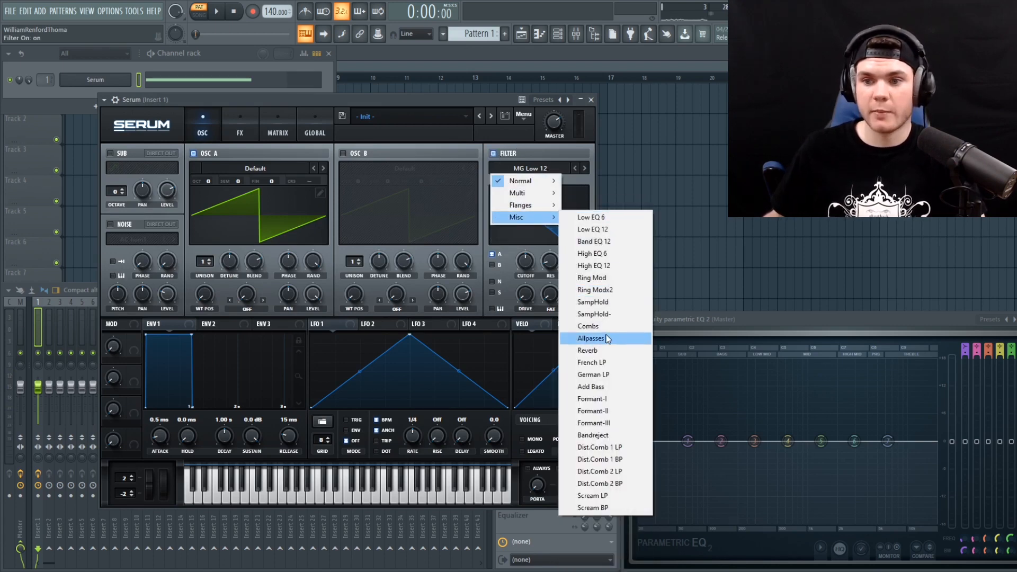
{"action": "left_click", "coordinate": [601, 436]}
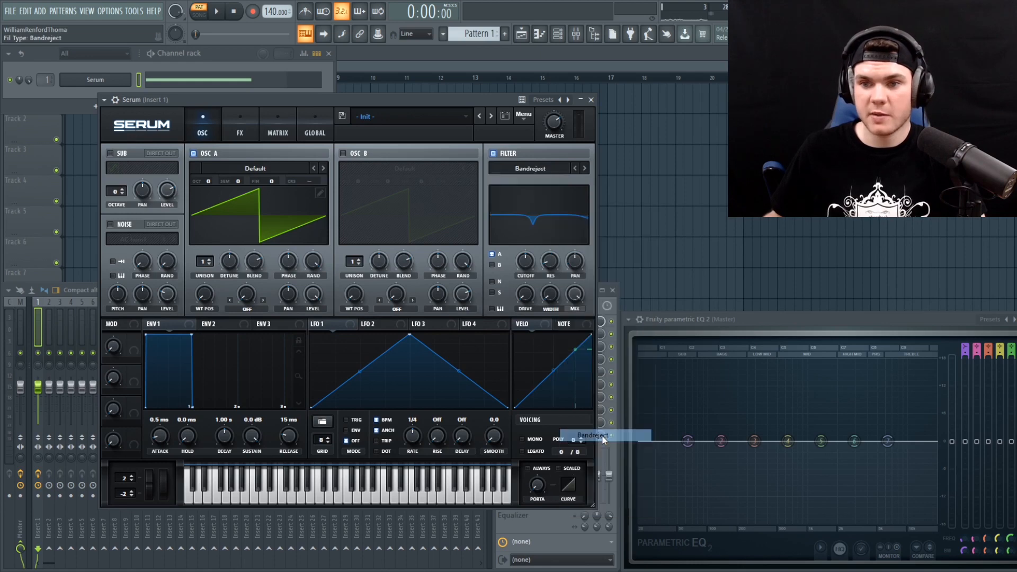
{"action": "left_click_drag", "start_coordinate": [548, 264], "coordinate": [551, 214]}
{"action": "left_click_drag", "start_coordinate": [550, 294], "coordinate": [533, 249]}
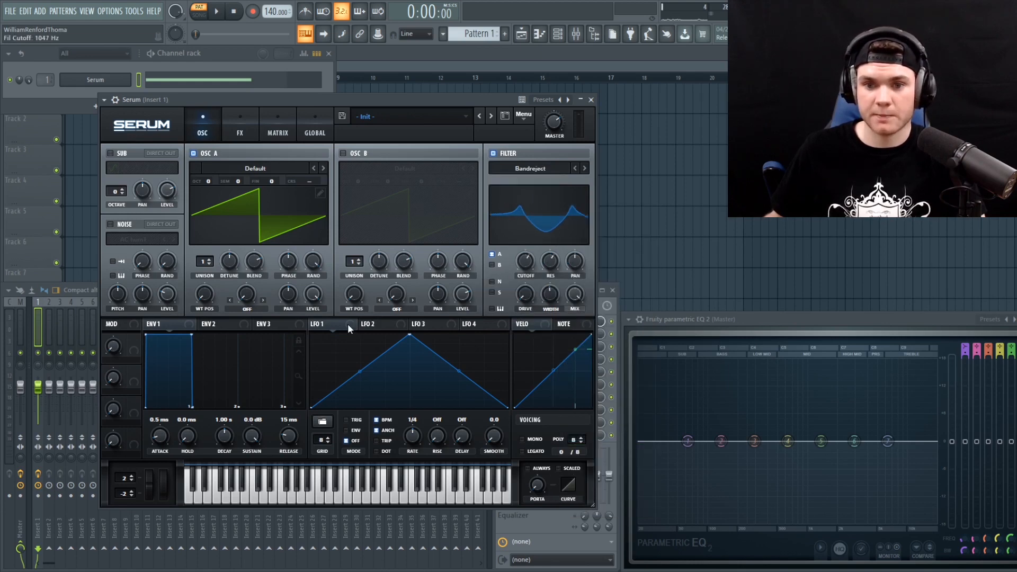
Step: Assign LFO 1 to the filter width with an amount of about -43 and play the pattern
{"action": "right_click", "coordinate": [518, 253]}
{"action": "left_click", "coordinate": [546, 291]}
{"action": "left_click_drag", "start_coordinate": [565, 295], "coordinate": [541, 299]}
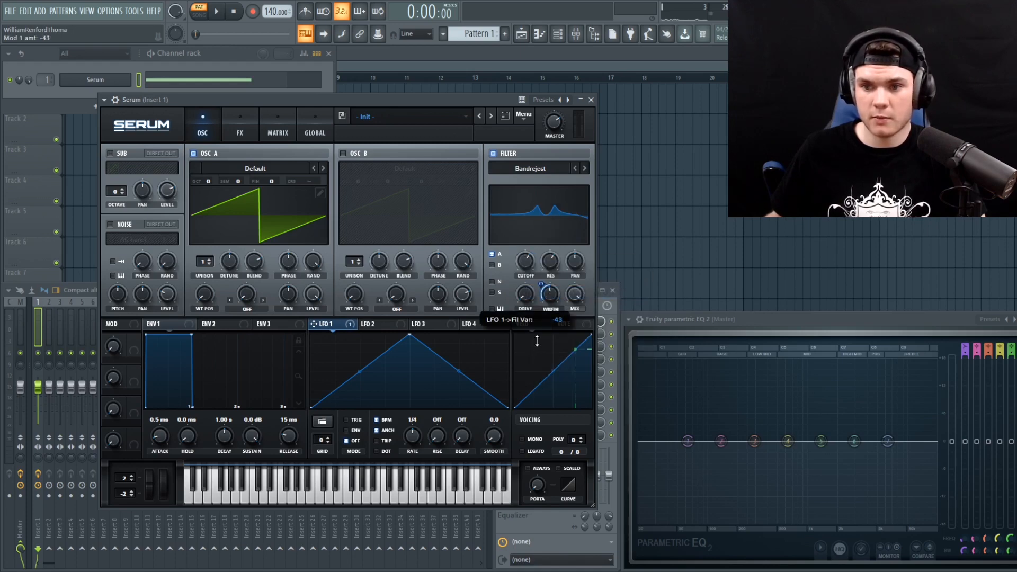
{"action": "key", "text": "space"}
{"action": "key", "text": "space"}
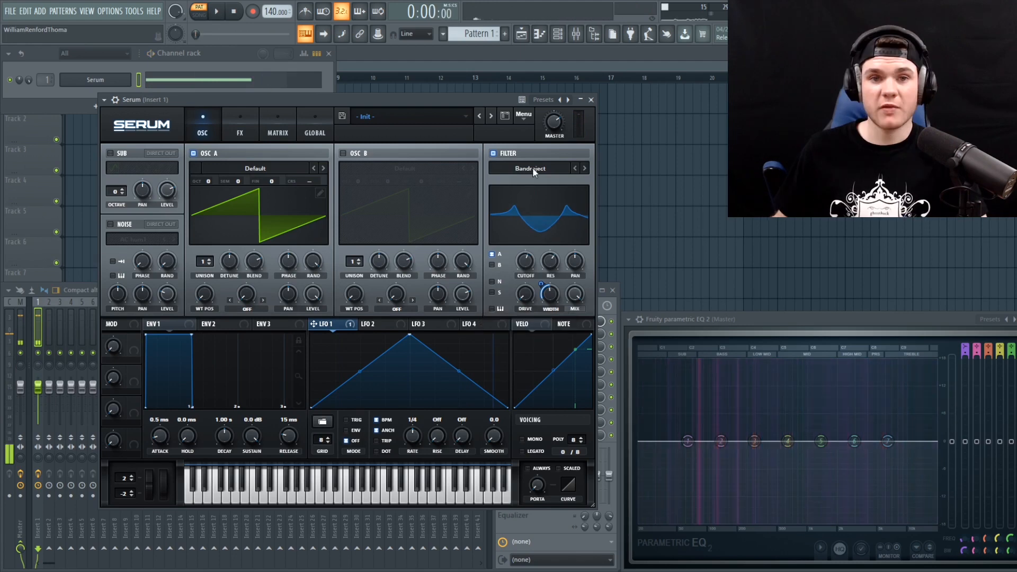
Step: Close Serum and shape Vocodex's band gain multiplier curve to rise from zero at the lowest frequencies to a new point in the low mids
{"action": "left_click", "coordinate": [591, 100]}
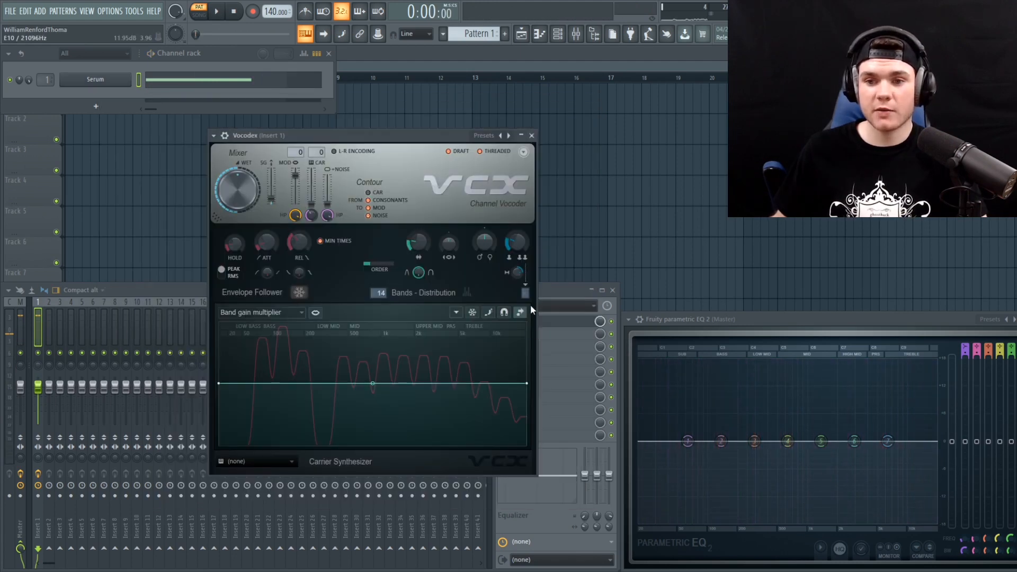
{"action": "right_click", "coordinate": [331, 382]}
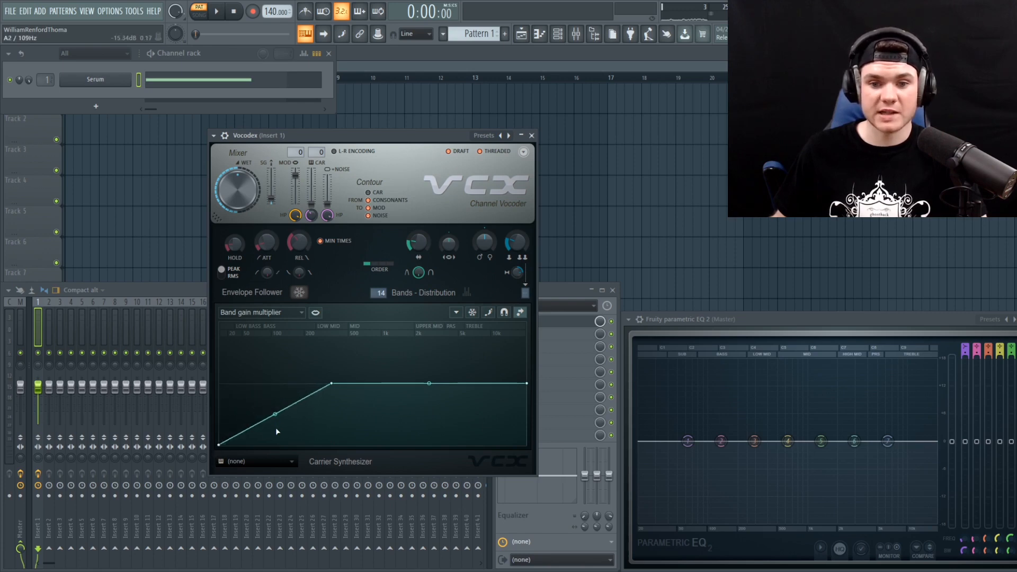
{"action": "key", "text": "space"}
{"action": "left_click_drag", "start_coordinate": [275, 418], "coordinate": [275, 440]}
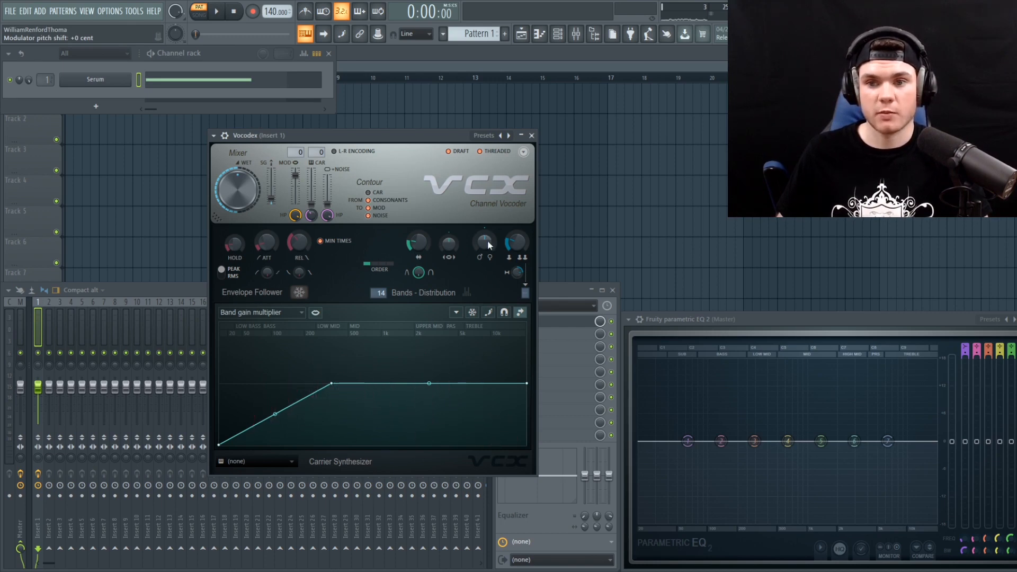
Step: Sweep the modulator pitch shift between -1200 and about +1002 cents while the pattern plays
{"action": "left_click_drag", "start_coordinate": [487, 240], "coordinate": [487, 212]}
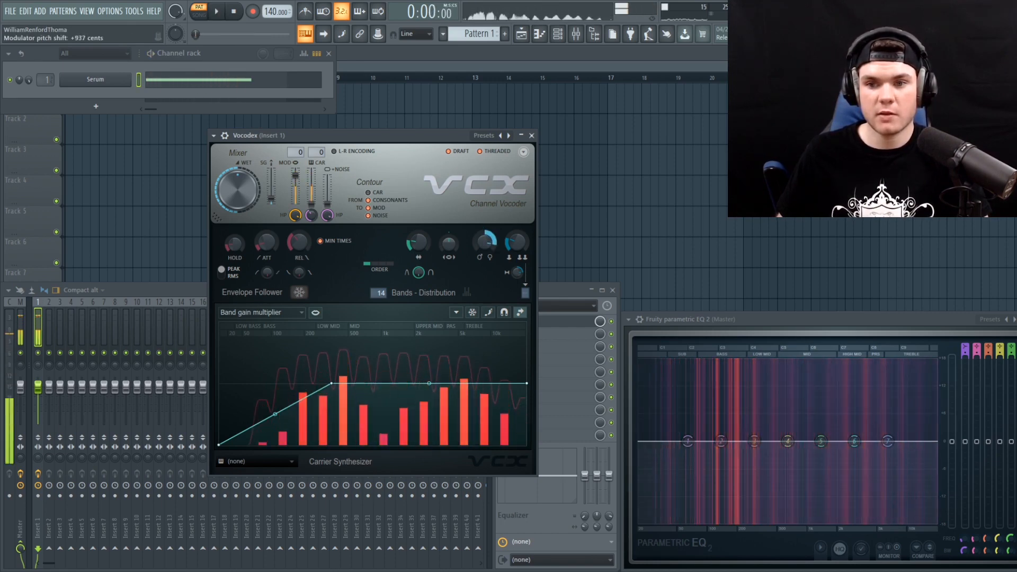
{"action": "key", "text": "space"}
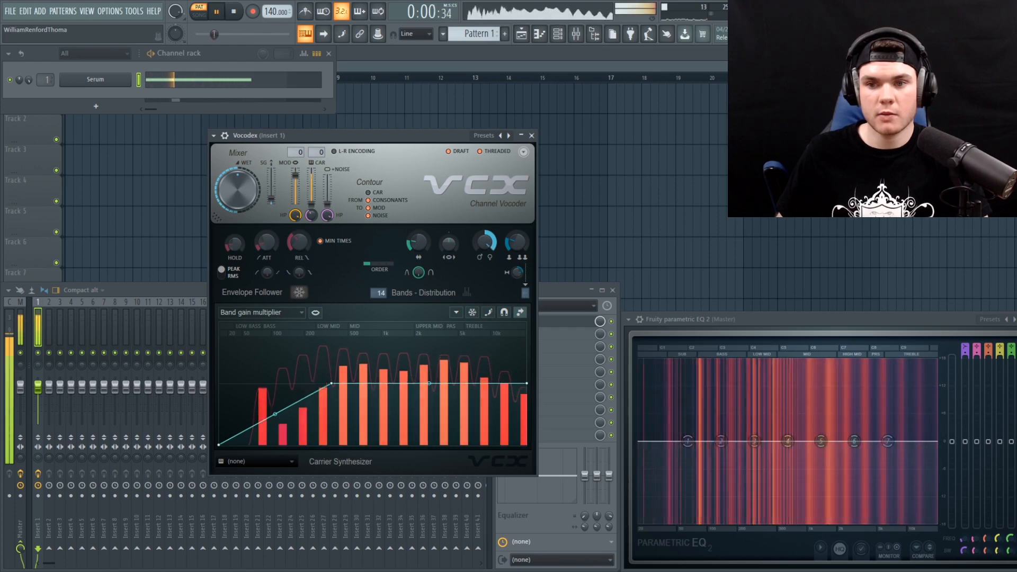
{"action": "key", "text": "space"}
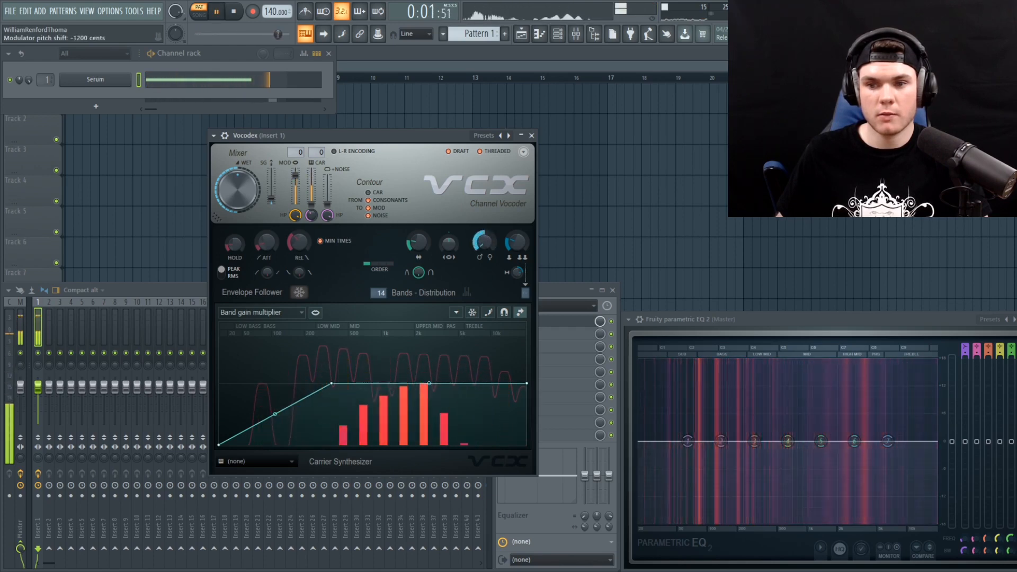
{"action": "key", "text": "space"}
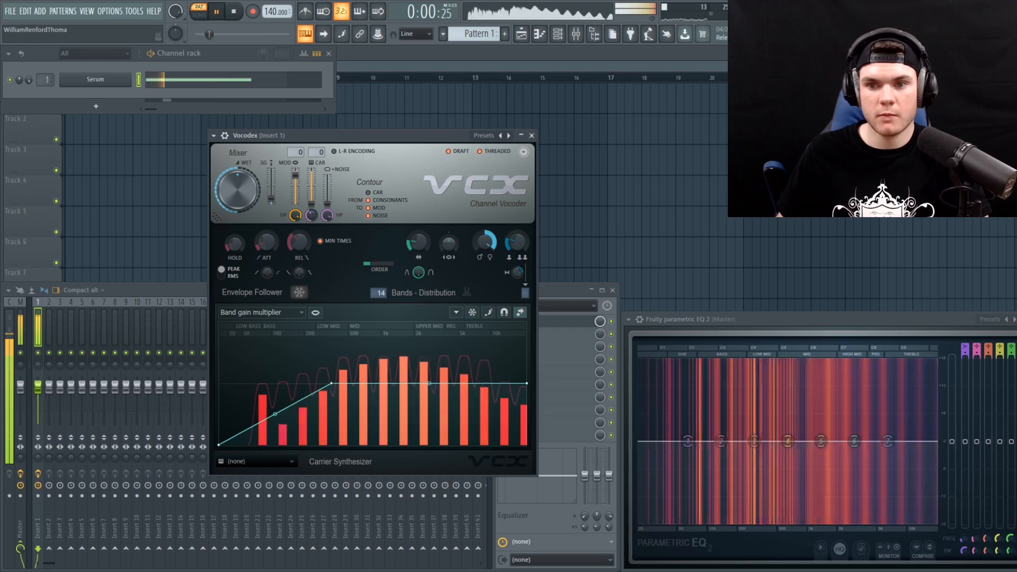
{"action": "left_click_drag", "start_coordinate": [484, 242], "coordinate": [484, 307]}
{"action": "key", "text": "space"}
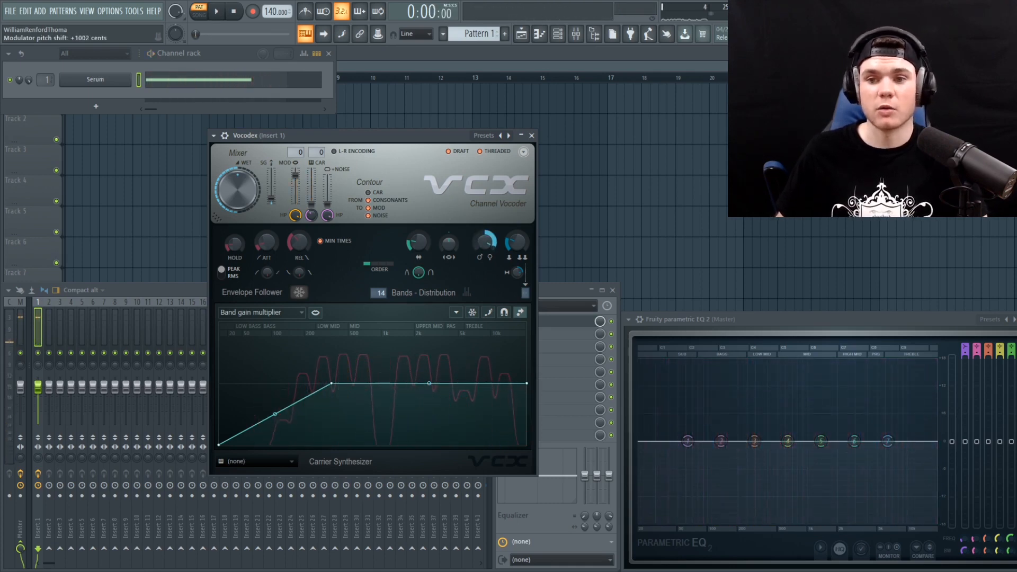
Step: Lower the modulator pitch shift to about -906 cents during playback and return it to zero
{"action": "key", "text": "space"}
{"action": "left_click_drag", "start_coordinate": [484, 242], "coordinate": [484, 293]}
{"action": "key", "text": "space"}
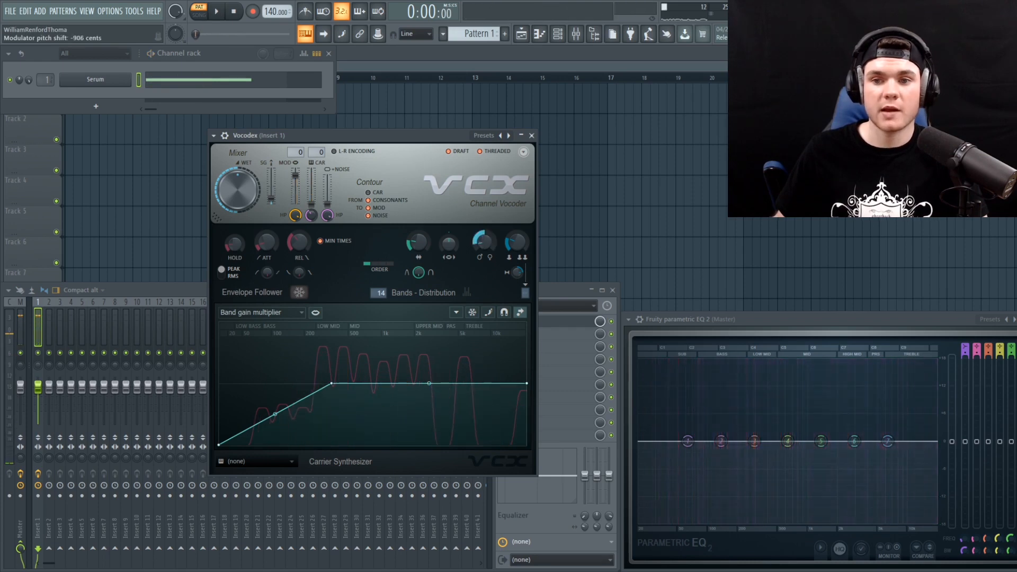
{"action": "key", "text": "space"}
{"action": "key", "text": "space"}
{"action": "left_click_drag", "start_coordinate": [494, 244], "coordinate": [493, 220]}
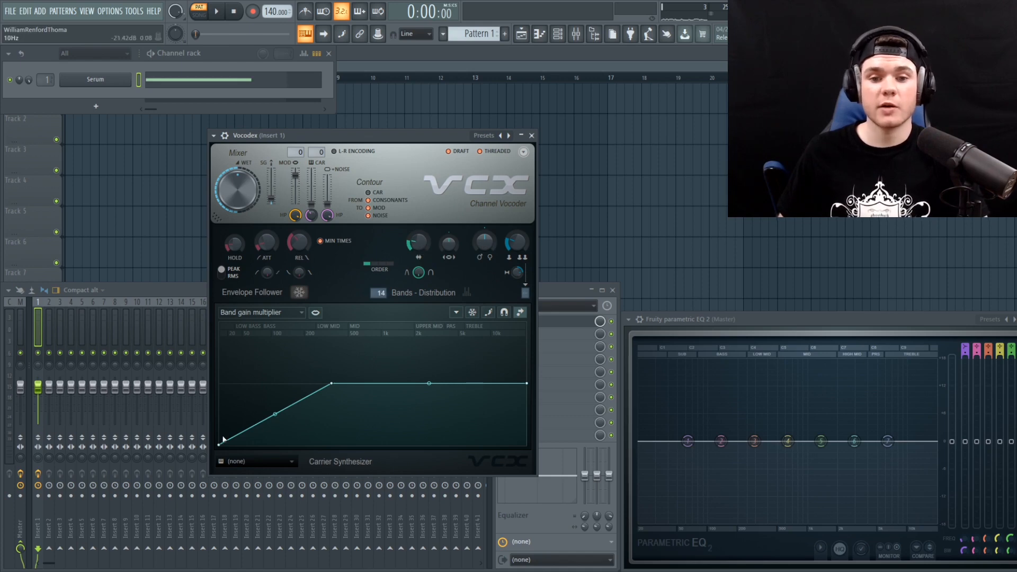
Step: Remove the low-mid point from the band gain multiplier curve and raise its first point to 0 dB to flatten it
{"action": "right_click", "coordinate": [330, 384]}
{"action": "left_click", "coordinate": [358, 381]}
{"action": "left_click_drag", "start_coordinate": [219, 445], "coordinate": [221, 385]}
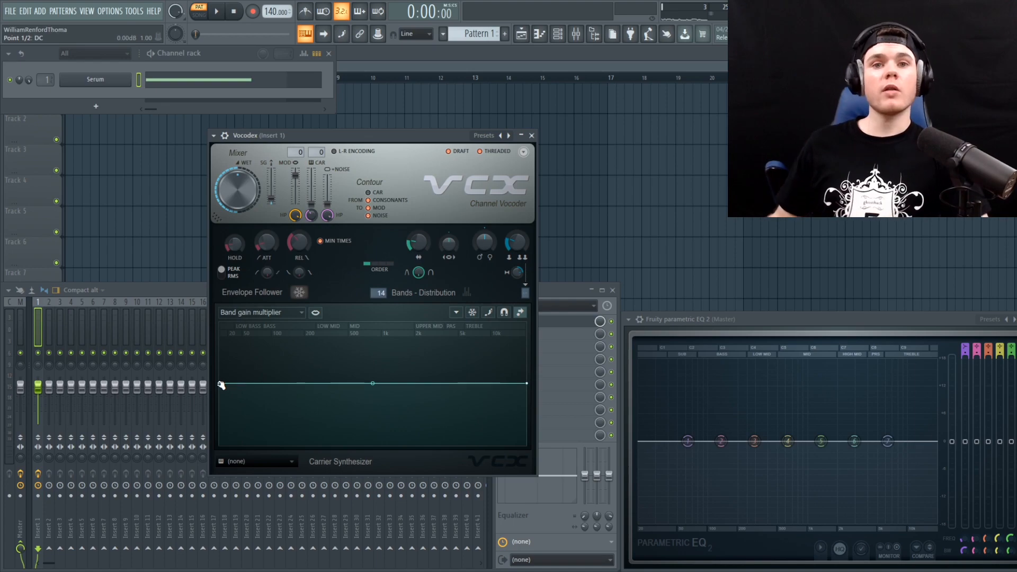
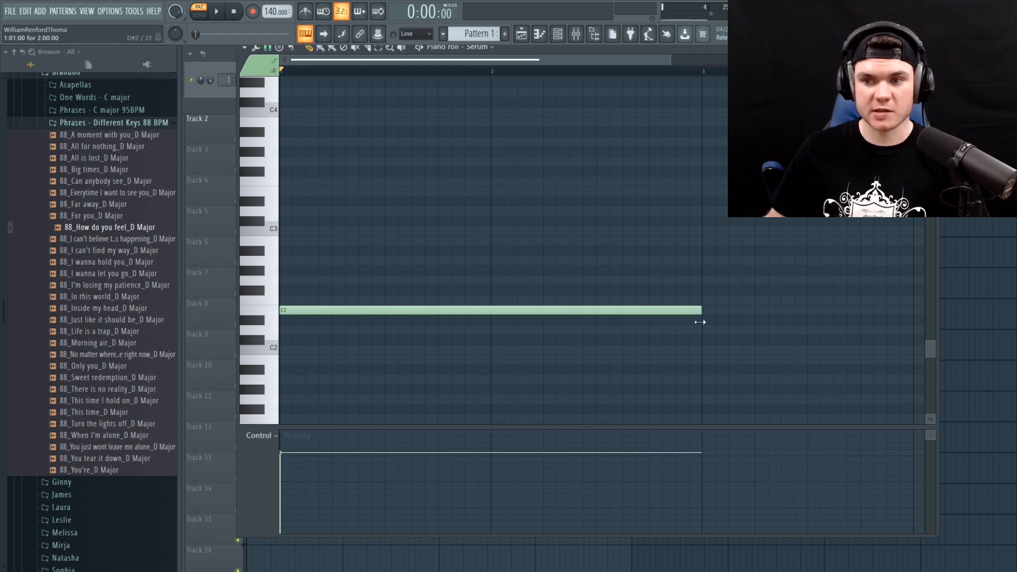
Step: Place the 88_How do you feel_D Major vocal sample on Track 1 of the playlist and play the song
{"action": "key", "text": "F7"}
{"action": "left_click_drag", "start_coordinate": [106, 227], "coordinate": [461, 120]}
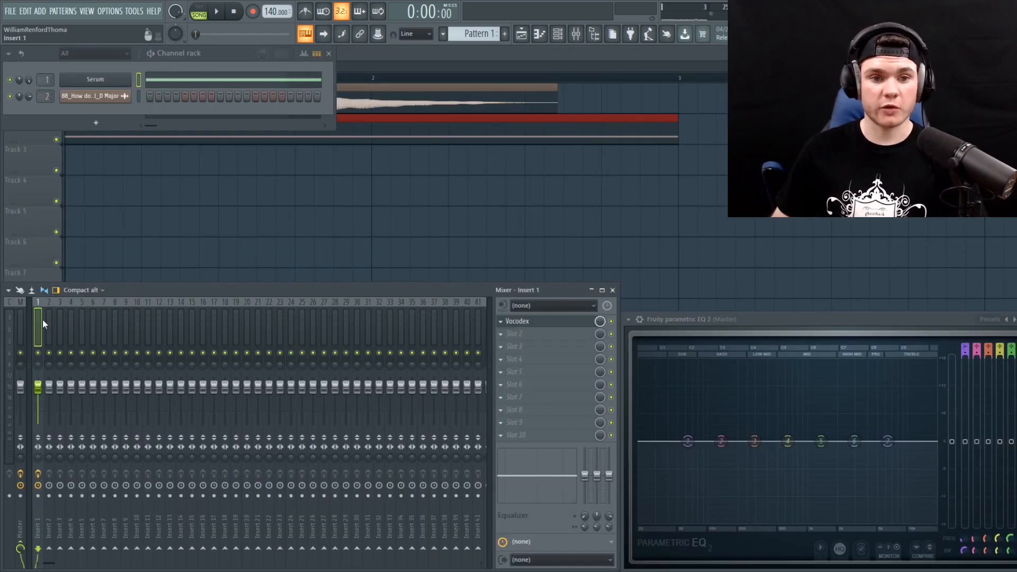
{"action": "left_click", "coordinate": [329, 53]}
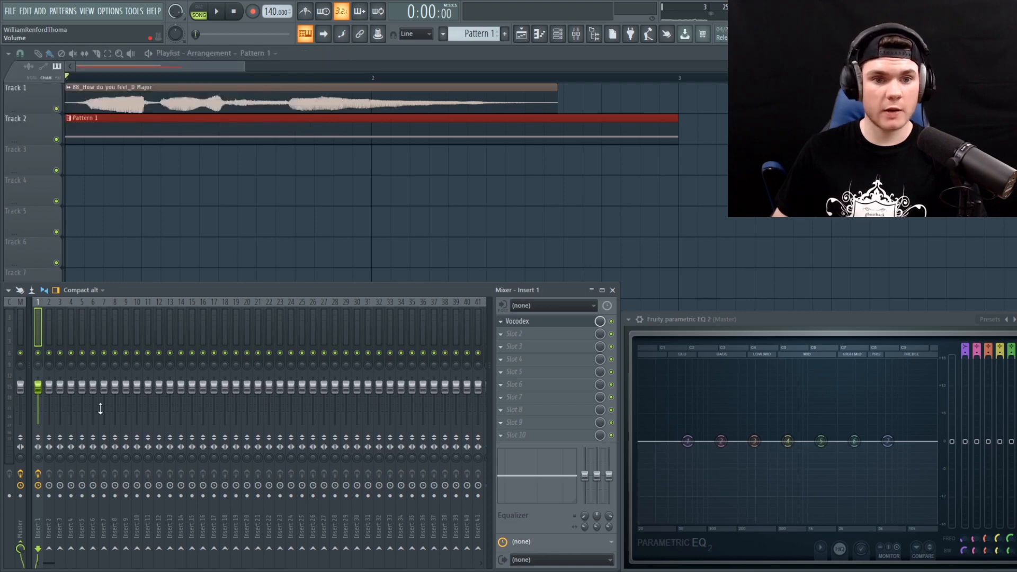
{"action": "key", "text": "space"}
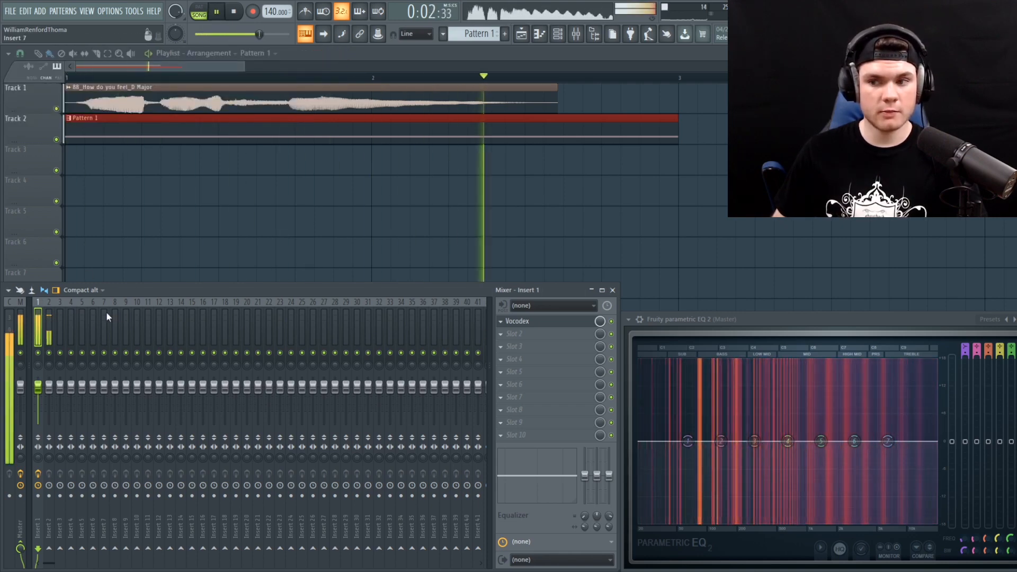
{"action": "key", "text": "space"}
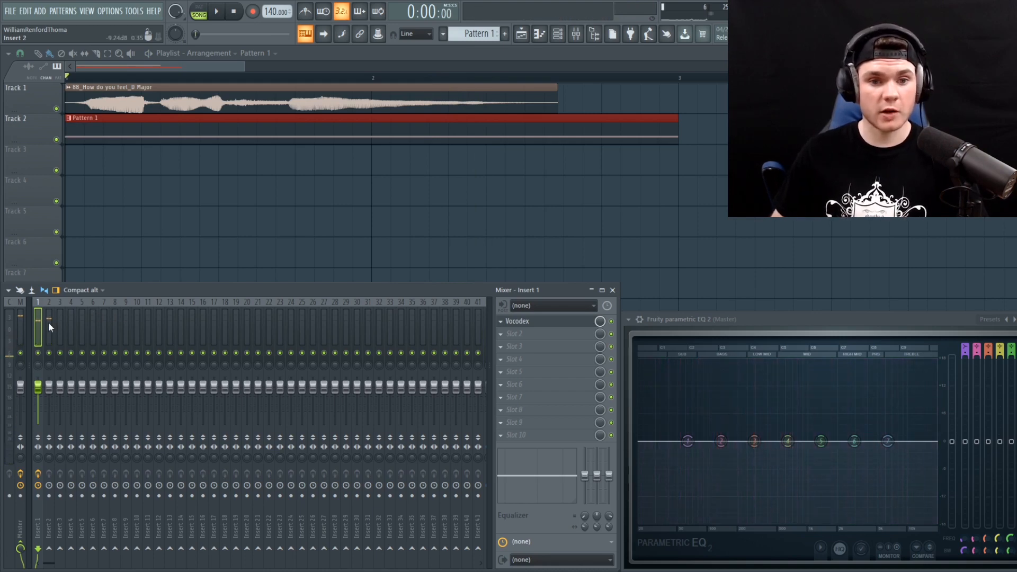
Step: Sidechain mixer Insert 2 only to Insert 1 and play the song to check the routing
{"action": "left_click", "coordinate": [49, 322]}
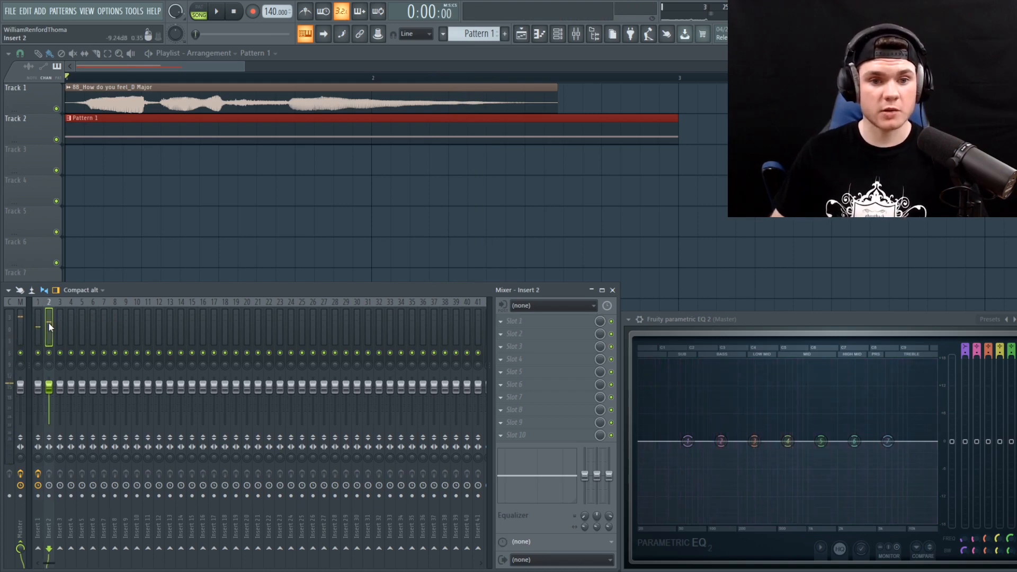
{"action": "right_click", "coordinate": [40, 551]}
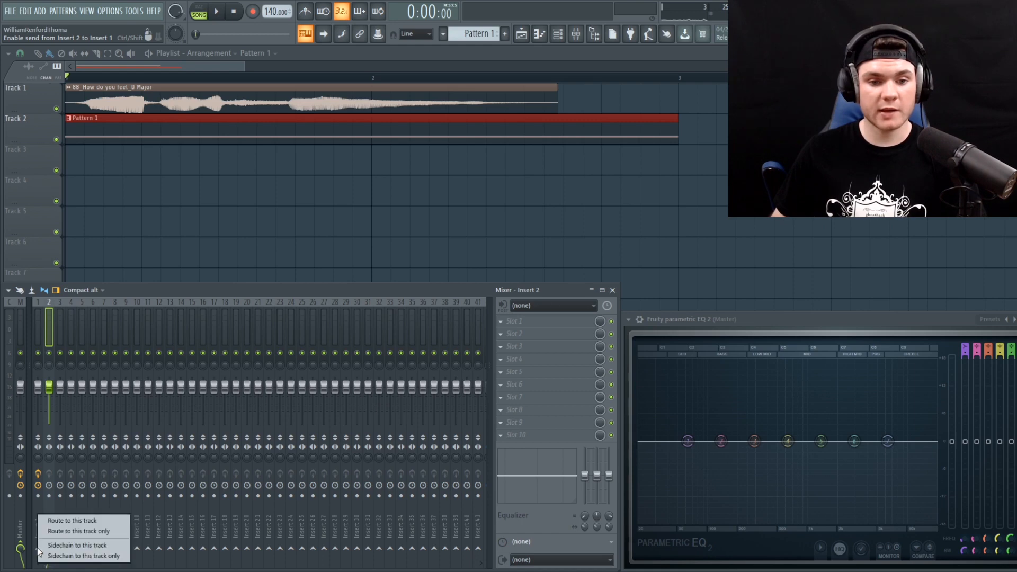
{"action": "left_click", "coordinate": [74, 556]}
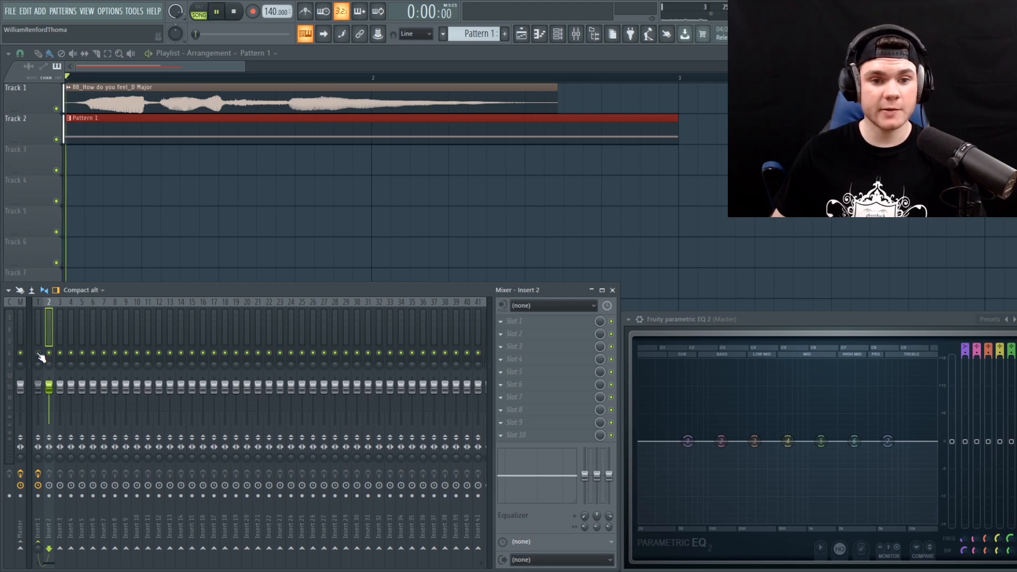
{"action": "key", "text": "space"}
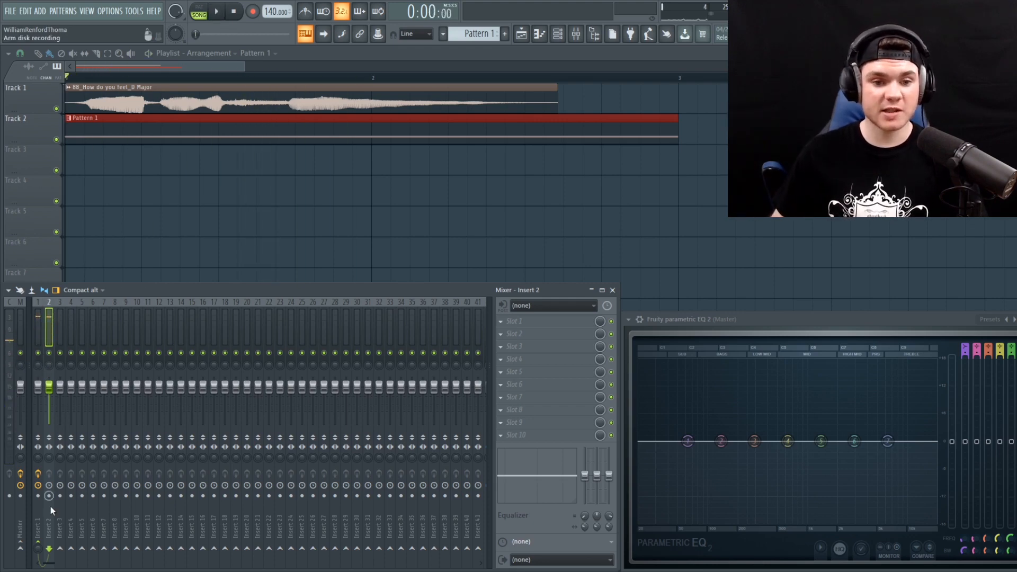
Step: Open Vocodex on Insert 1, set the modulator sidechain input to 1 and play the vocal through it
{"action": "left_click", "coordinate": [37, 325]}
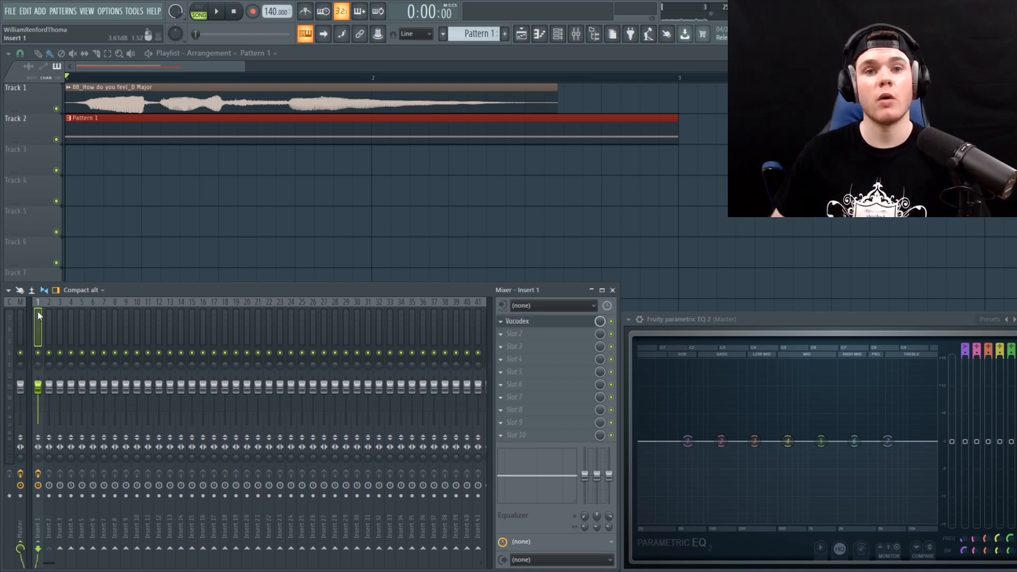
{"action": "left_click", "coordinate": [549, 324]}
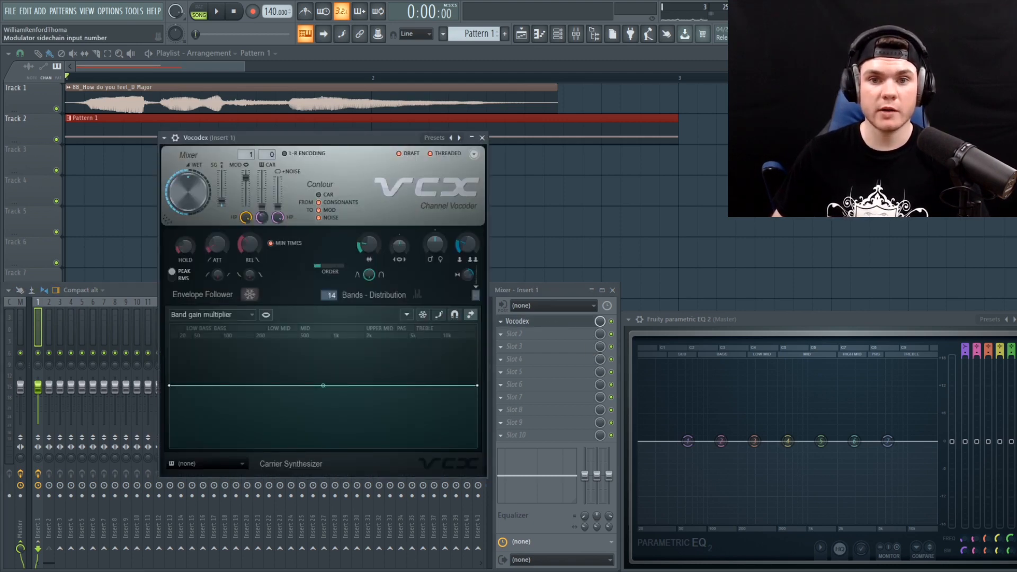
{"action": "left_click_drag", "start_coordinate": [254, 139], "coordinate": [262, 159]}
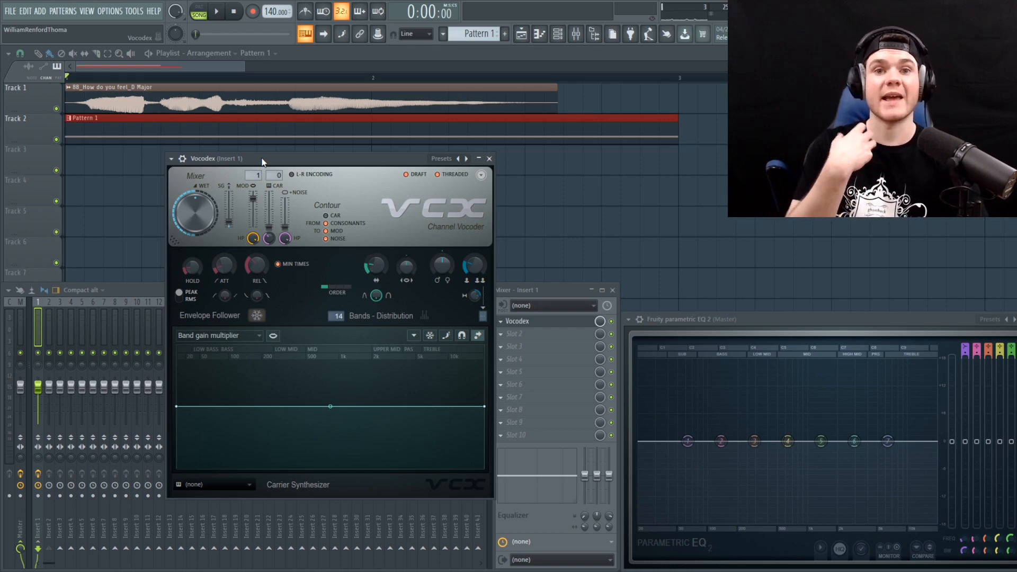
{"action": "key", "text": "space"}
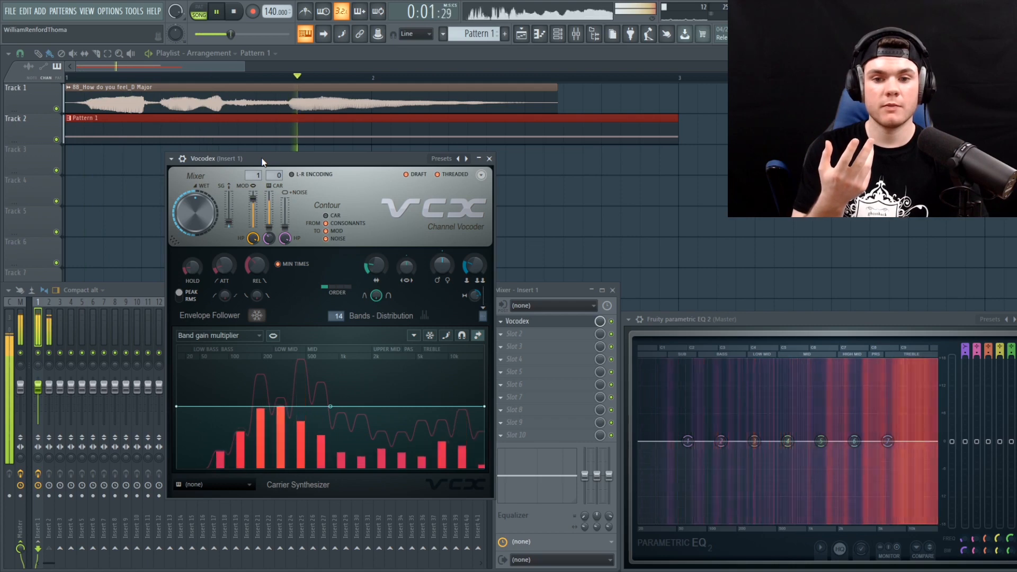
{"action": "key", "text": "space"}
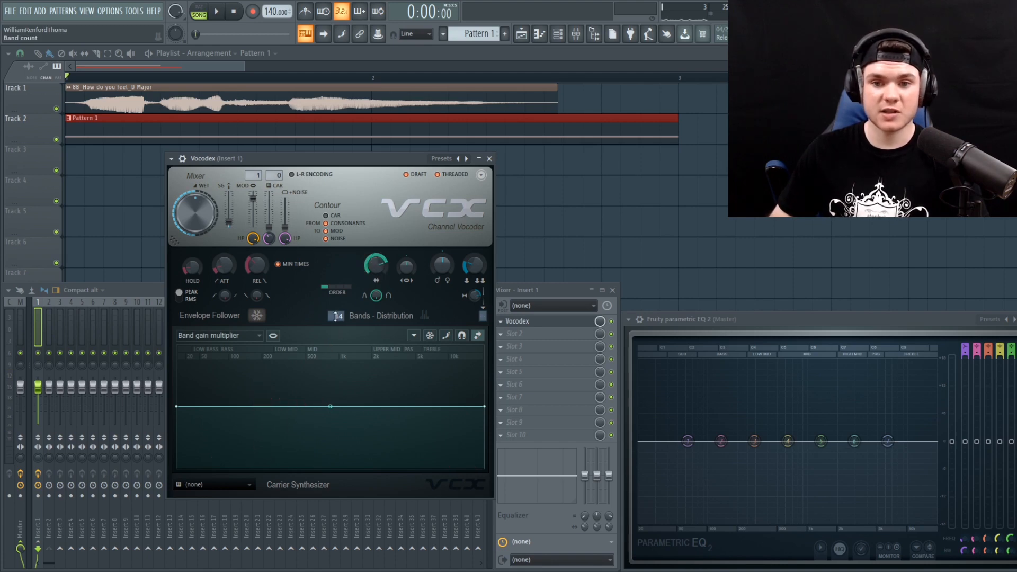
Step: Raise Vocodex's band count to 24 and on to 47 while replaying the song
{"action": "key", "text": "space"}
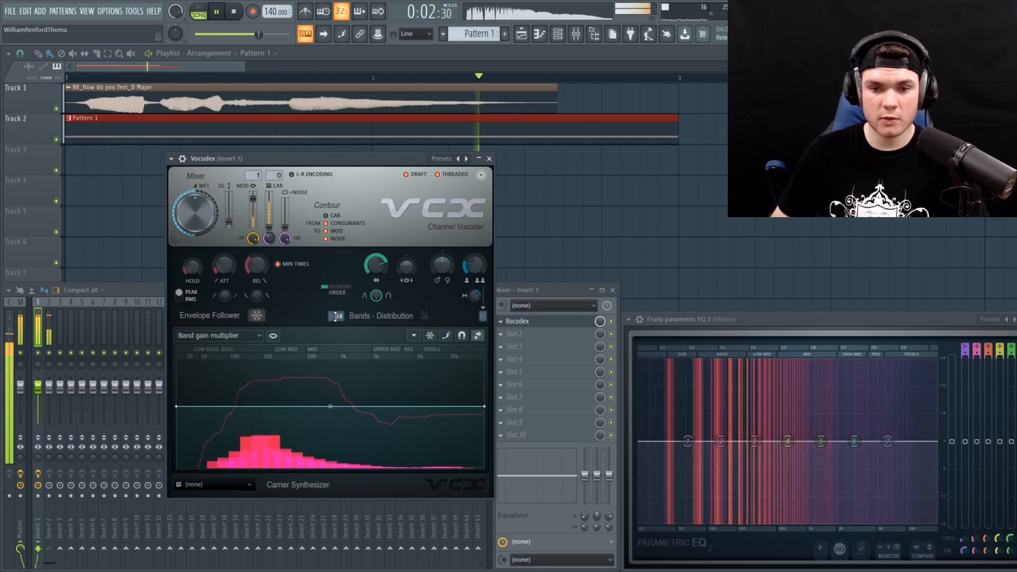
{"action": "key", "text": "space"}
{"action": "key", "text": "space"}
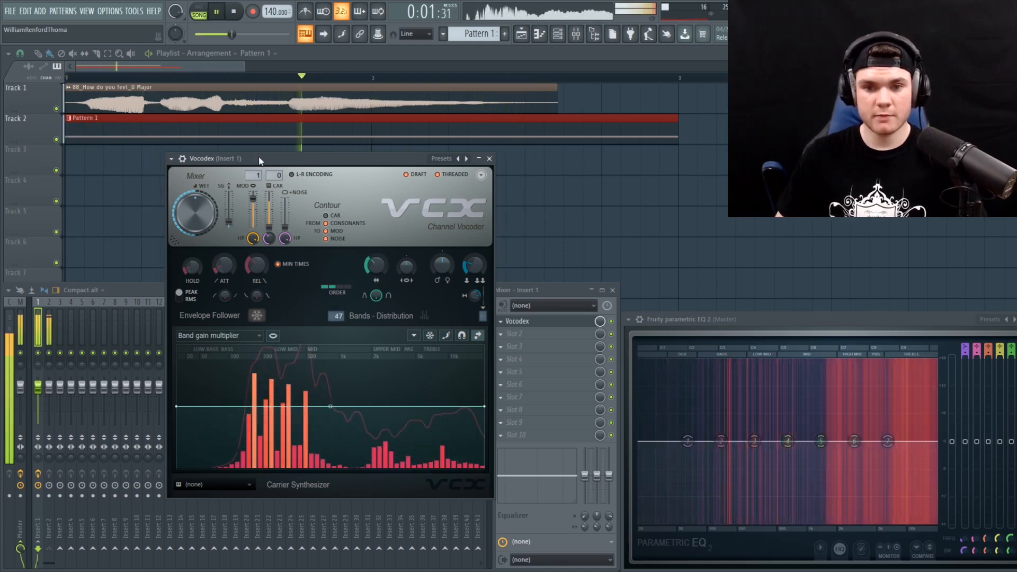
{"action": "key", "text": "space"}
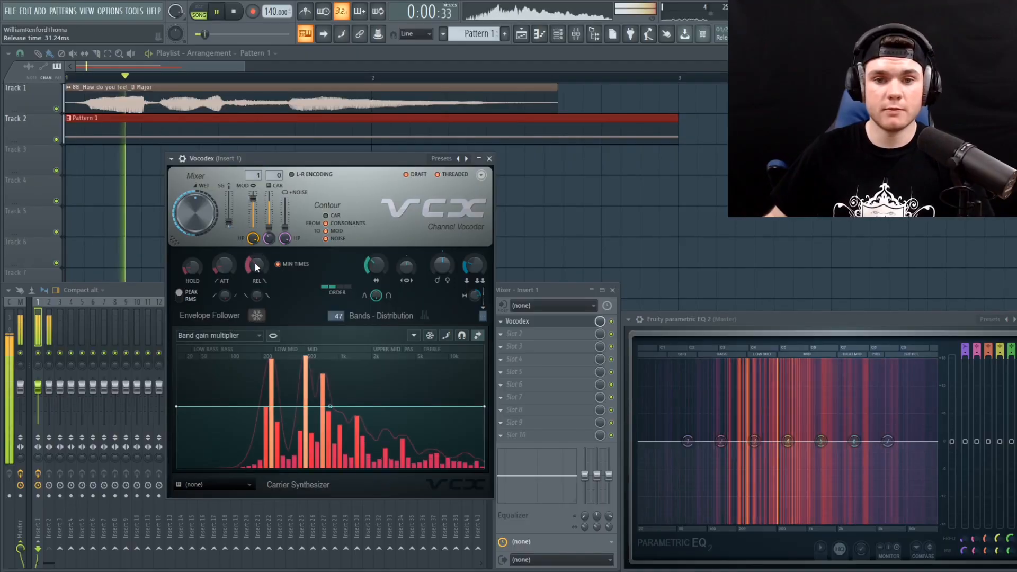
Step: Try the band filter order at 2 while restarting the song several times
{"action": "left_click_drag", "start_coordinate": [342, 291], "coordinate": [332, 287]}
{"action": "key", "text": "space"}
{"action": "key", "text": "space"}
{"action": "key", "text": "space"}
{"action": "key", "text": "space"}
{"action": "key", "text": "space"}
{"action": "key", "text": "space"}
{"action": "key", "text": "space"}
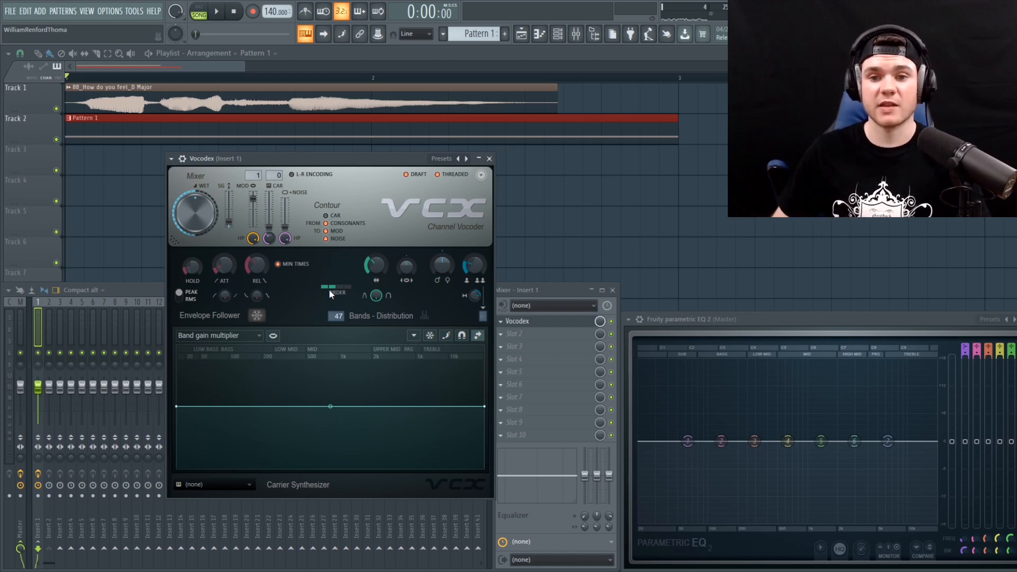
{"action": "key", "text": "space"}
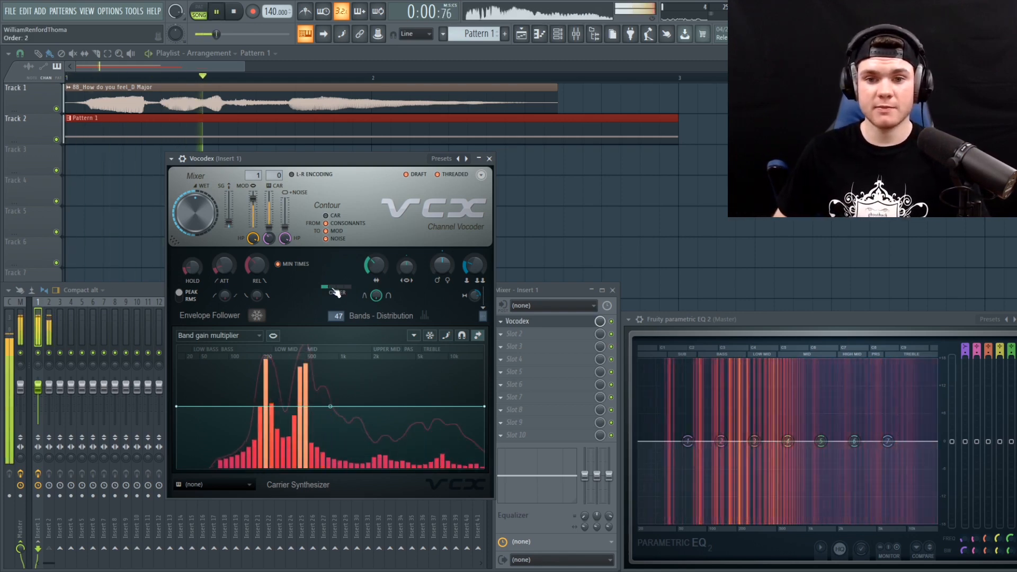
Step: Try the band filter order at 4 and replay the song
{"action": "left_click_drag", "start_coordinate": [331, 292], "coordinate": [352, 290]}
{"action": "key", "text": "space"}
{"action": "left_click", "coordinate": [350, 287]}
{"action": "key", "text": "space"}
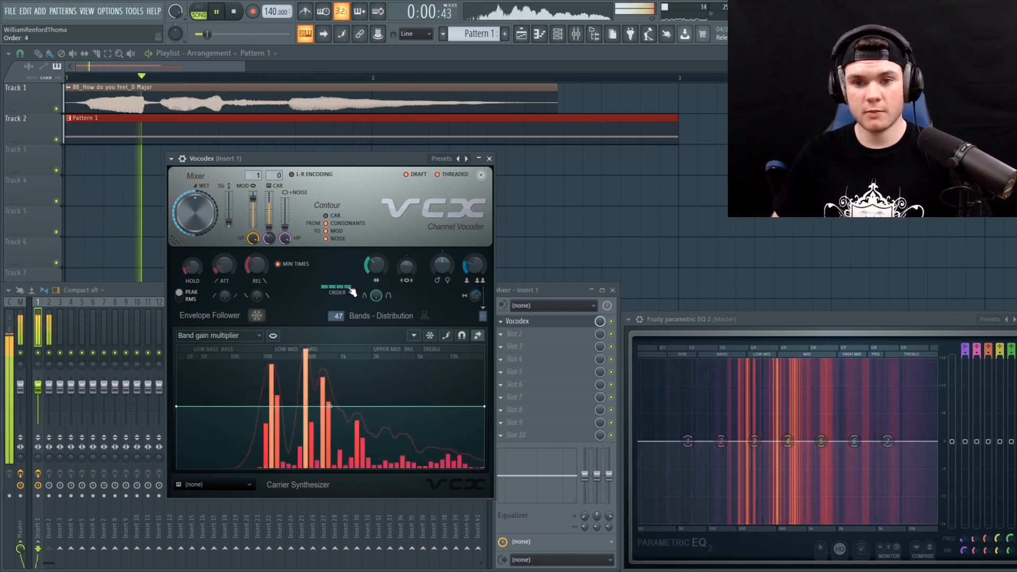
Step: Lower the band filter order to 1 and replay the song to hear the change
{"action": "left_click_drag", "start_coordinate": [344, 293], "coordinate": [331, 292]}
{"action": "key", "text": "space"}
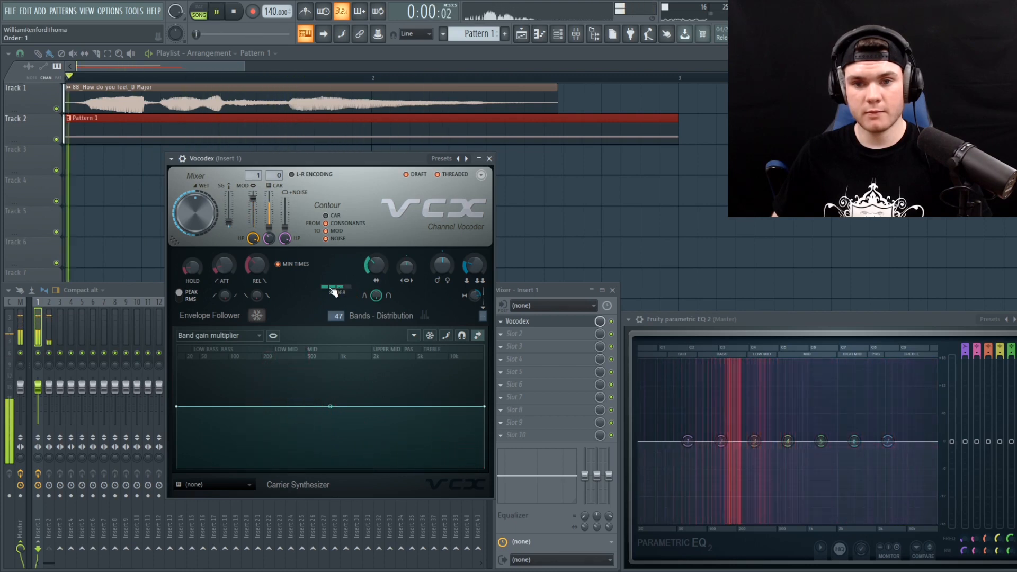
{"action": "key", "text": "space"}
{"action": "key", "text": "space"}
{"action": "key", "text": "space"}
{"action": "key", "text": "space"}
Step: Compare a band width of 223% during playback and reduce it to about 51%
{"action": "mouse_move", "coordinate": [375, 266]}
{"action": "left_mouse_down"}
{"action": "mouse_move", "coordinate": [375, 233]}
{"action": "mouse_move", "coordinate": [380, 265]}
{"action": "left_mouse_up"}
{"action": "key", "text": "space"}
{"action": "key", "text": "space"}
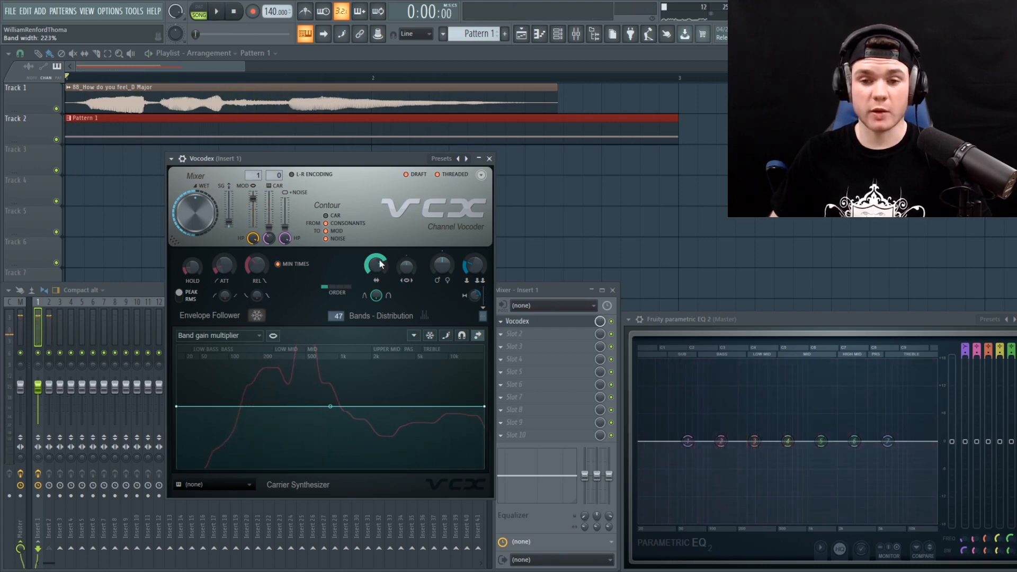
{"action": "key", "text": "space"}
{"action": "left_click_drag", "start_coordinate": [379, 264], "coordinate": [379, 316]}
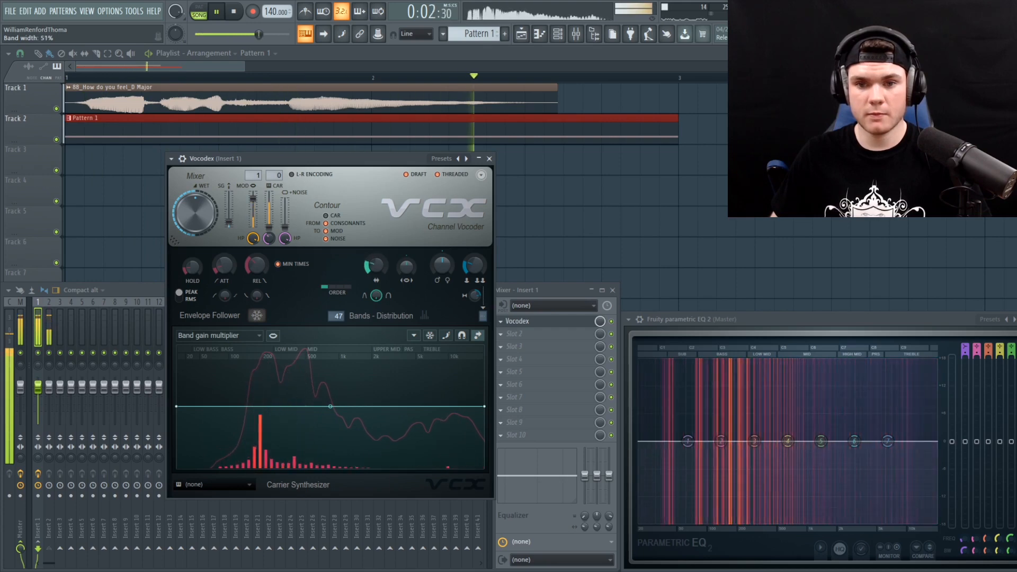
{"action": "key", "text": "space"}
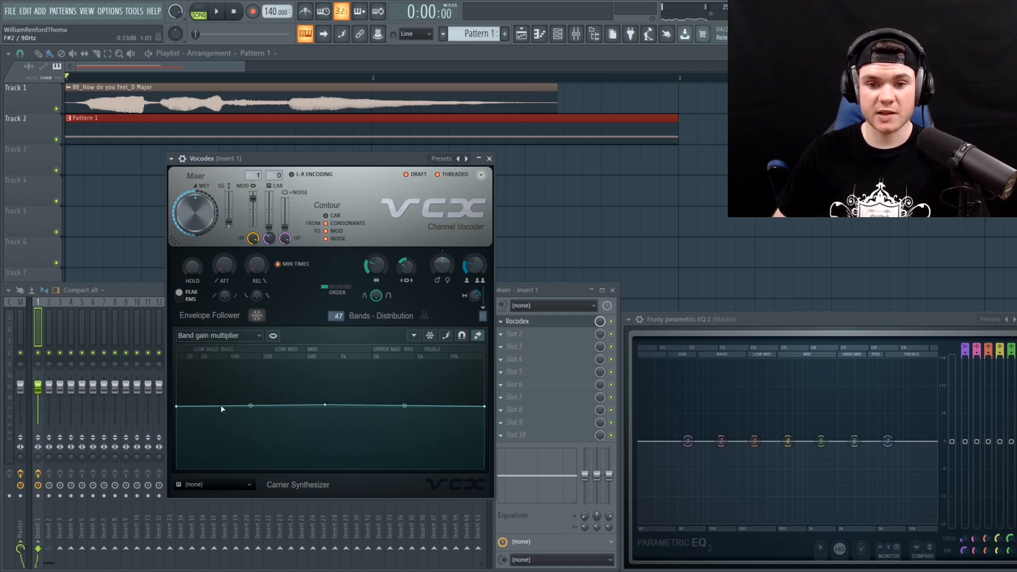
Step: Lower the low end of the band gain multiplier curve and reshape its points around 470 Hz during playback
{"action": "key", "text": "space"}
{"action": "left_click_drag", "start_coordinate": [182, 407], "coordinate": [178, 428]}
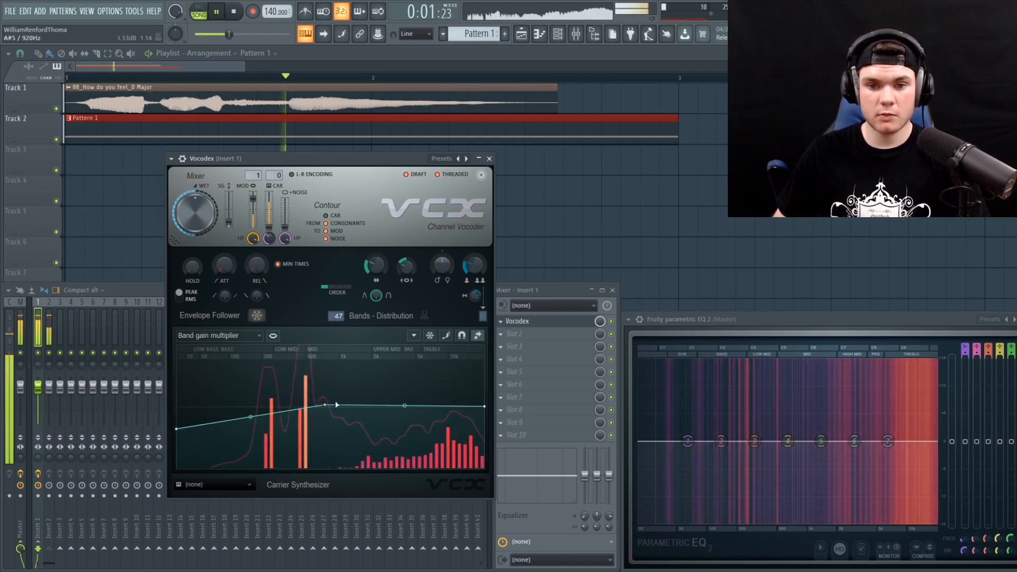
{"action": "left_click_drag", "start_coordinate": [326, 405], "coordinate": [305, 423]}
{"action": "key", "text": "space"}
{"action": "right_click", "coordinate": [308, 383]}
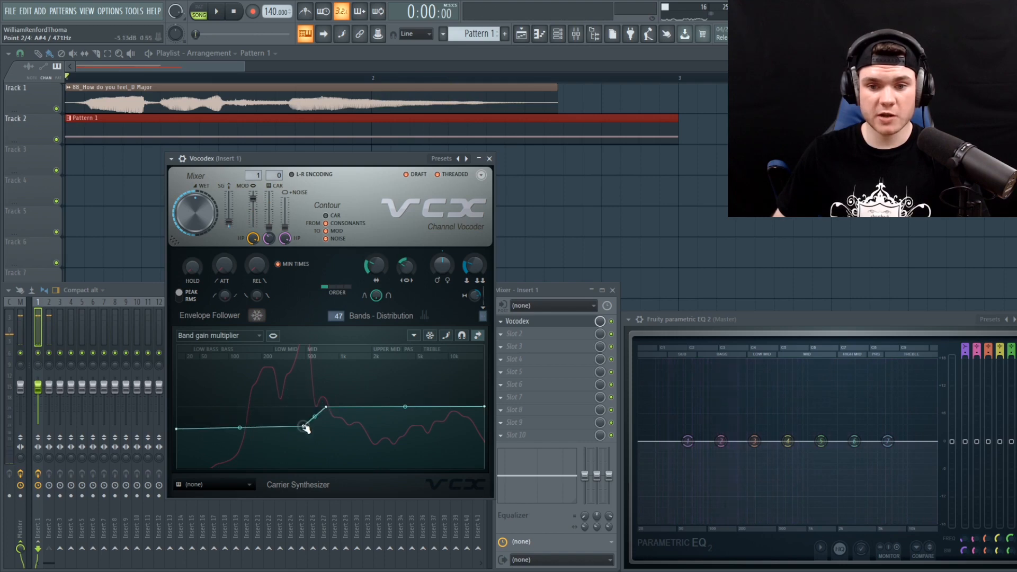
{"action": "right_click", "coordinate": [290, 403]}
{"action": "key", "text": "space"}
{"action": "left_click_drag", "start_coordinate": [307, 439], "coordinate": [301, 438]}
{"action": "left_click_drag", "start_coordinate": [289, 404], "coordinate": [293, 420]}
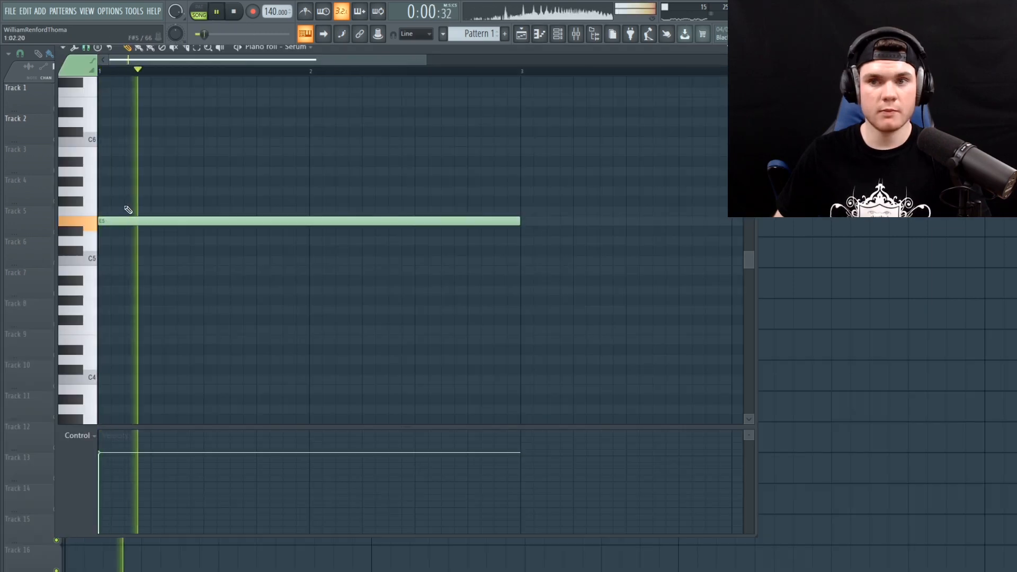
Step: Stop the E5 note's playback, adjust oscillator A's unison settings in Serum, play the result and close the synth
{"action": "scroll", "coordinate": [128, 209], "scroll_direction": "down", "scroll_amount": 2}
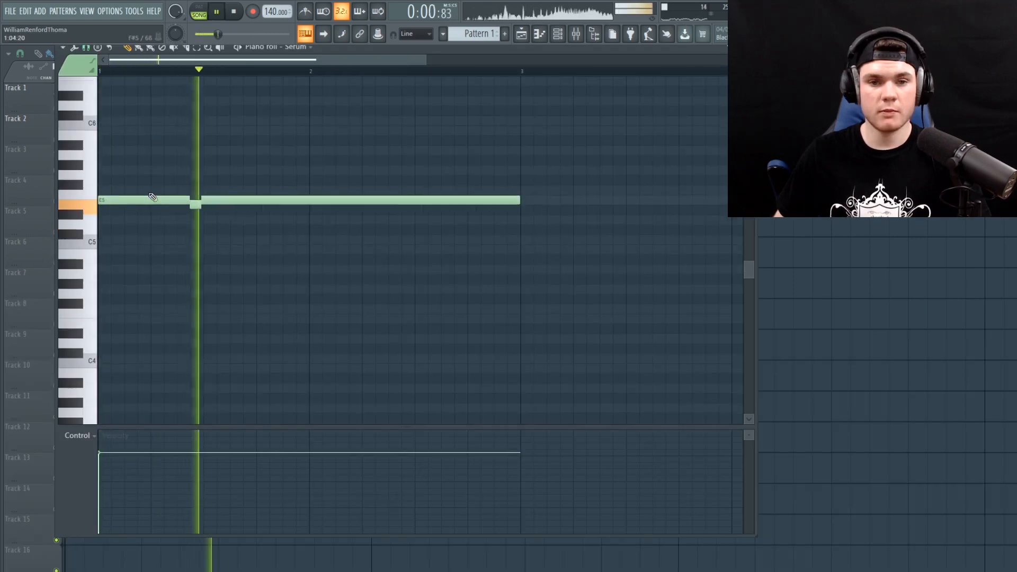
{"action": "key", "text": "space"}
{"action": "left_click", "coordinate": [558, 35]}
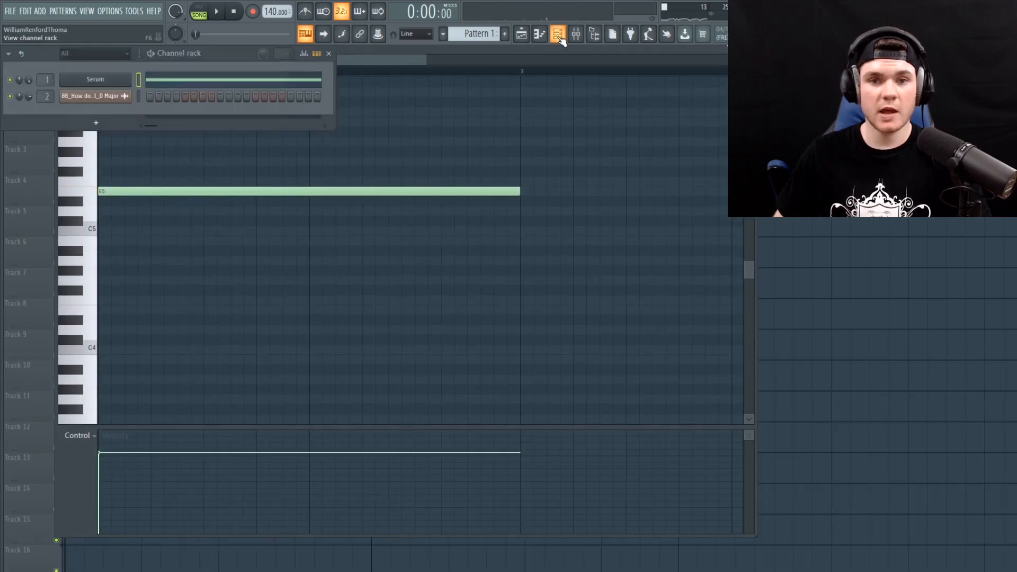
{"action": "left_click", "coordinate": [97, 79]}
{"action": "left_click_drag", "start_coordinate": [287, 101], "coordinate": [363, 146]}
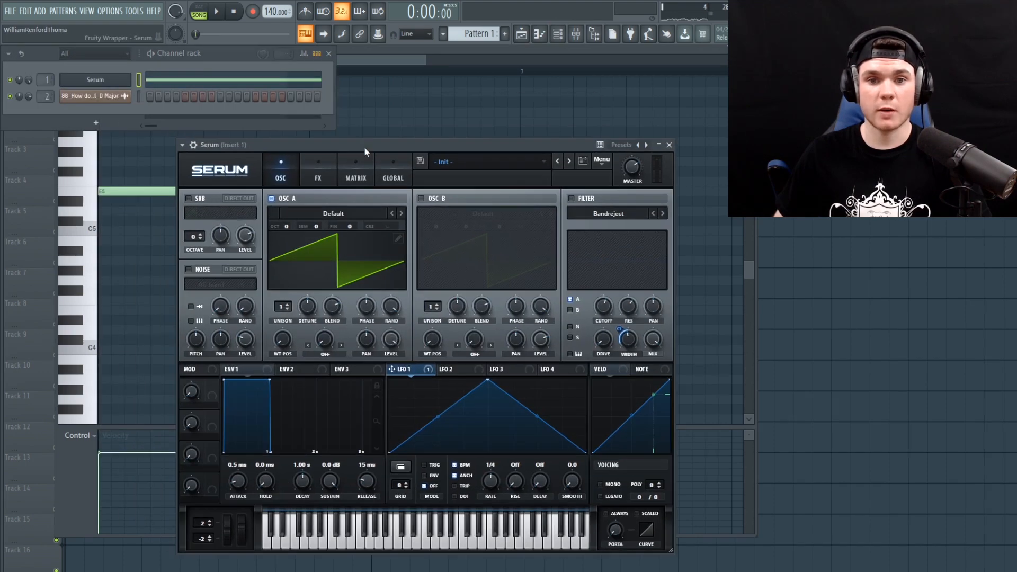
{"action": "left_click_drag", "start_coordinate": [286, 306], "coordinate": [310, 324]}
{"action": "key", "text": "space"}
{"action": "left_click", "coordinate": [670, 144]}
{"action": "left_click", "coordinate": [544, 44]}
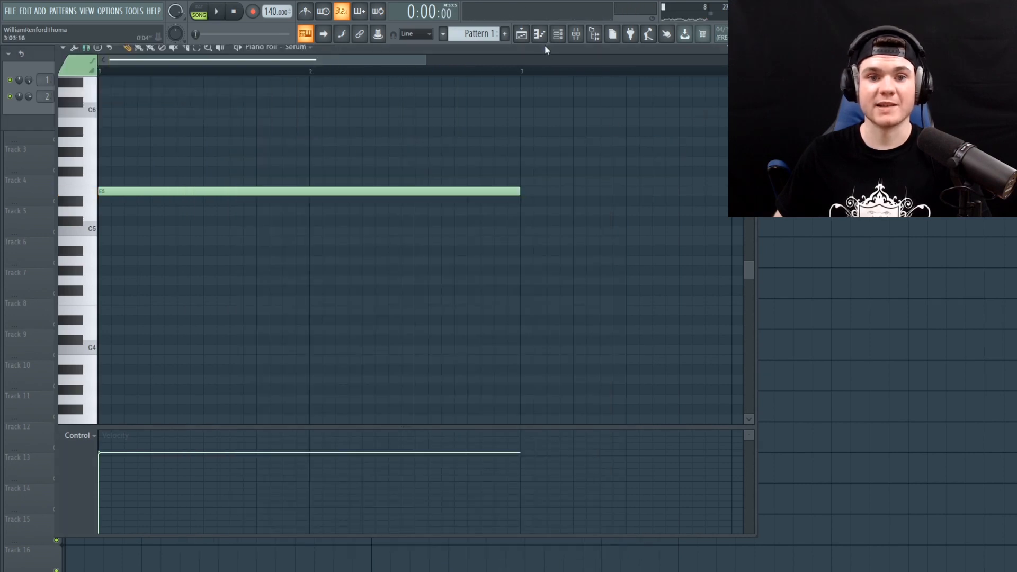
Step: Play the E5, B4, G5, F#5 melody, and lengthen every note except the last so that neighbouring notes overlap
{"action": "scroll", "coordinate": [419, 228], "scroll_direction": "up", "scroll_amount": 1}
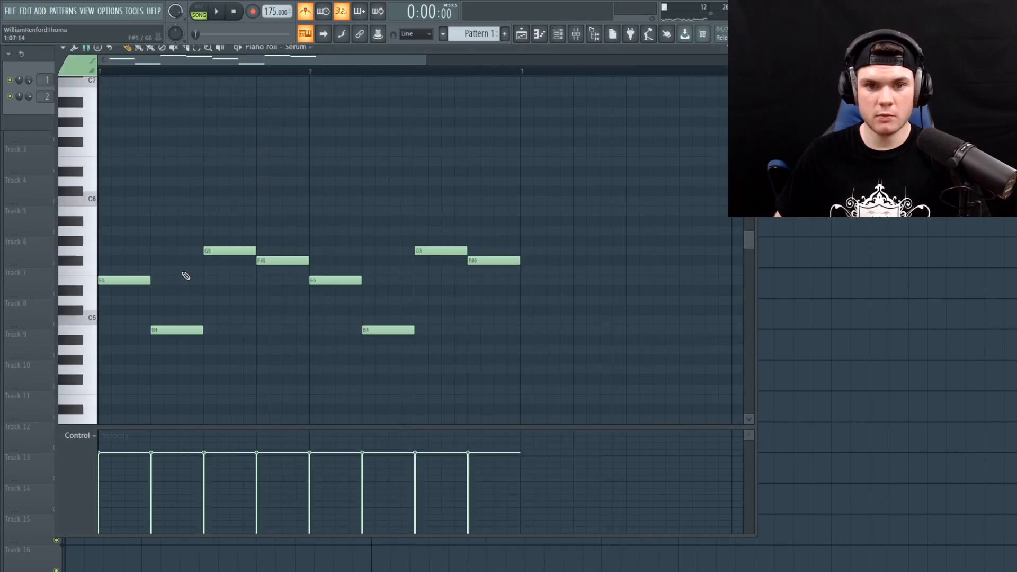
{"action": "key", "text": "space"}
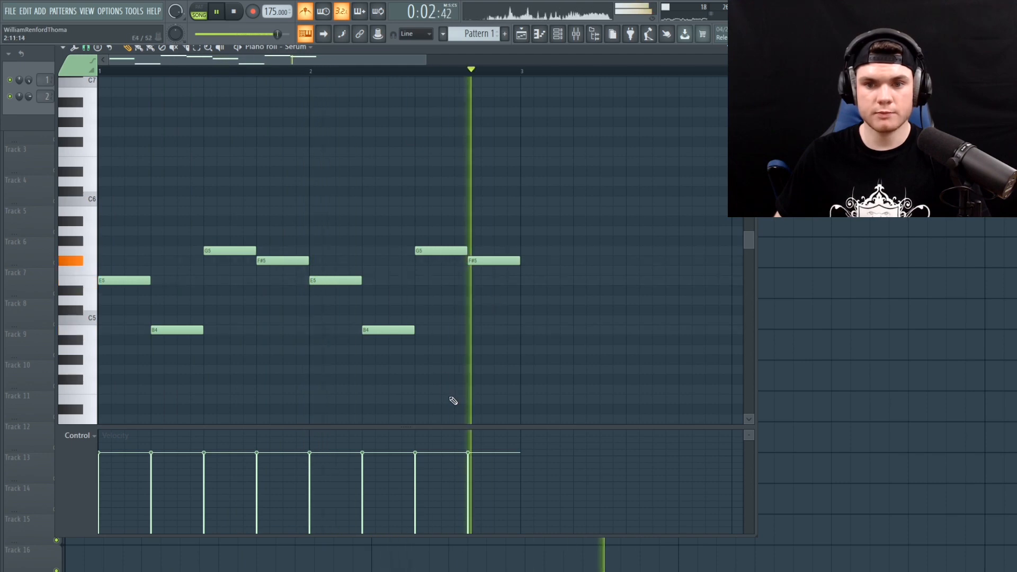
{"action": "key", "text": "space"}
{"action": "left_click_drag", "start_coordinate": [445, 376], "coordinate": [138, 165]}
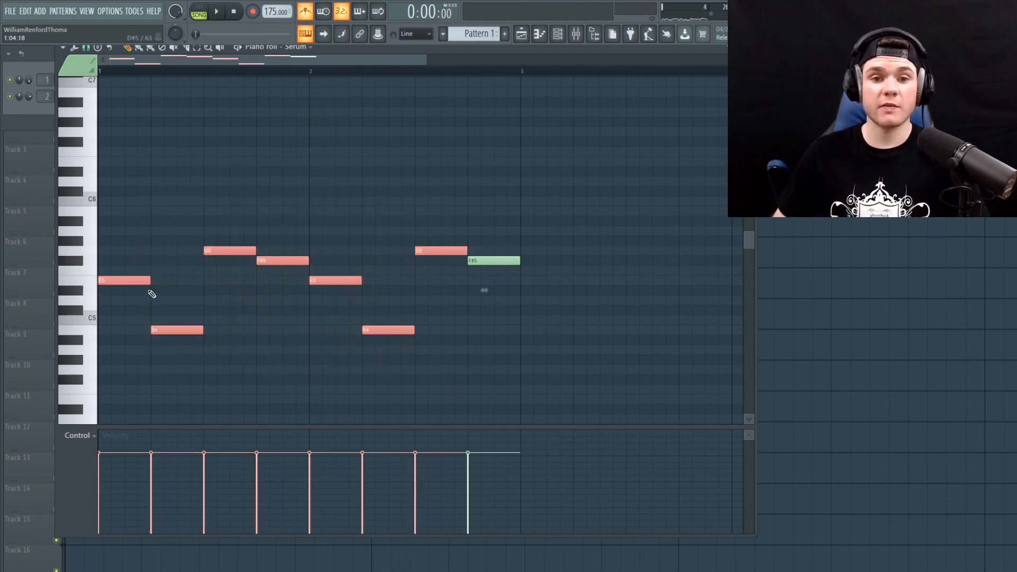
{"action": "right_click", "coordinate": [552, 237]}
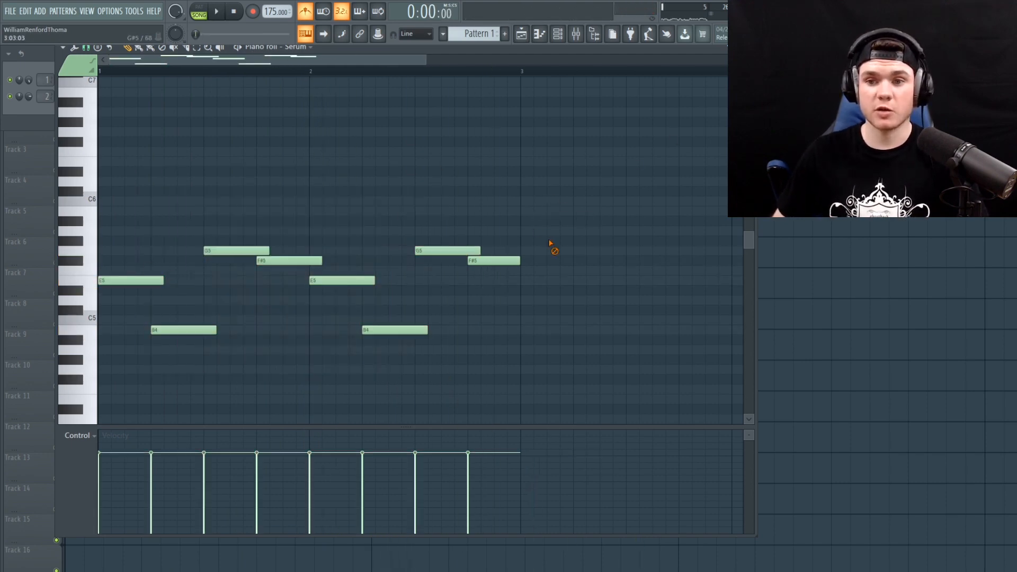
Step: Enable mono and legato voicing in Serum, set the portamento time to 29 ms and play the result
{"action": "left_click", "coordinate": [751, 47]}
{"action": "left_click", "coordinate": [120, 83]}
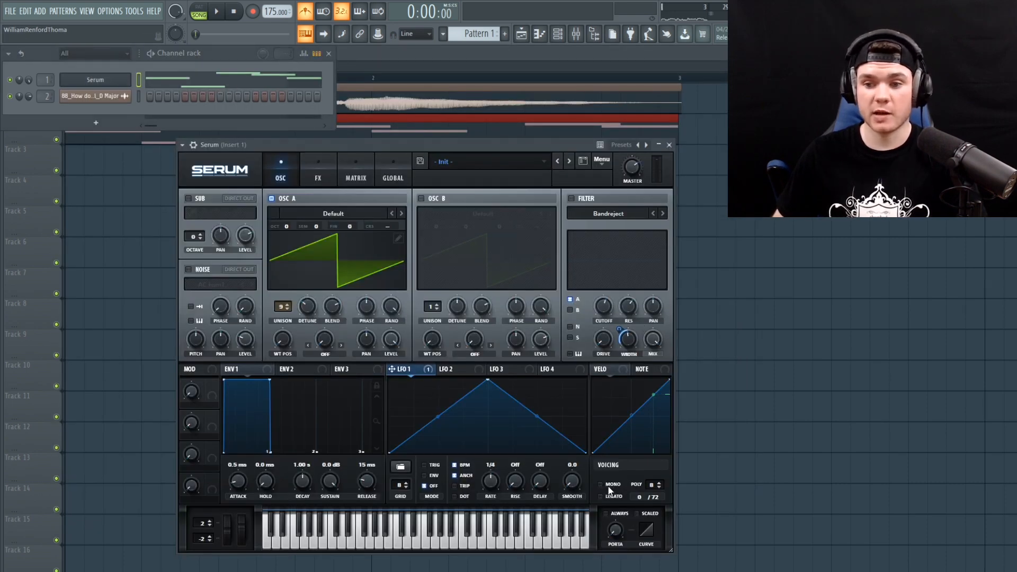
{"action": "left_click_drag", "start_coordinate": [615, 505], "coordinate": [617, 494]}
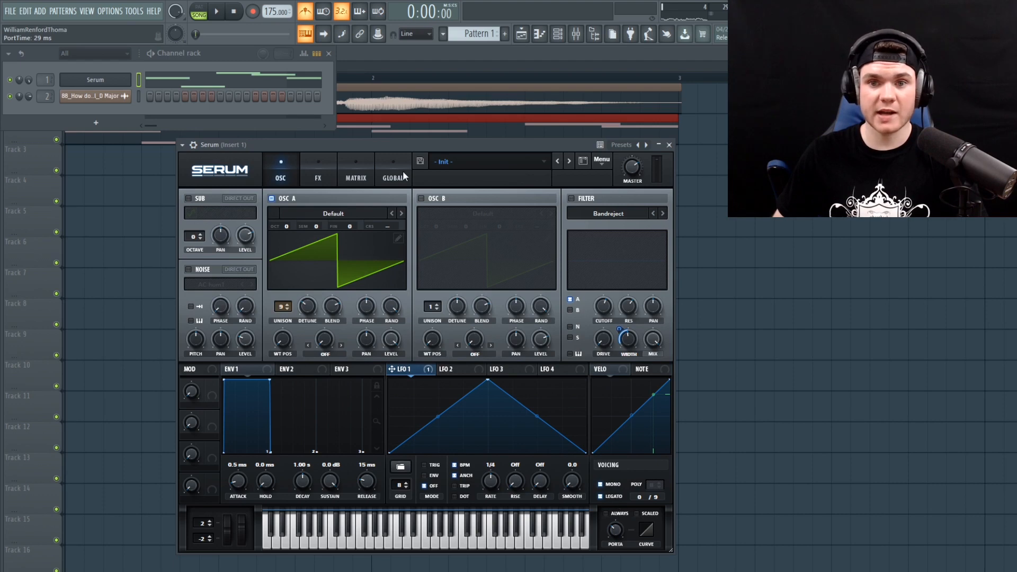
{"action": "key", "text": "space"}
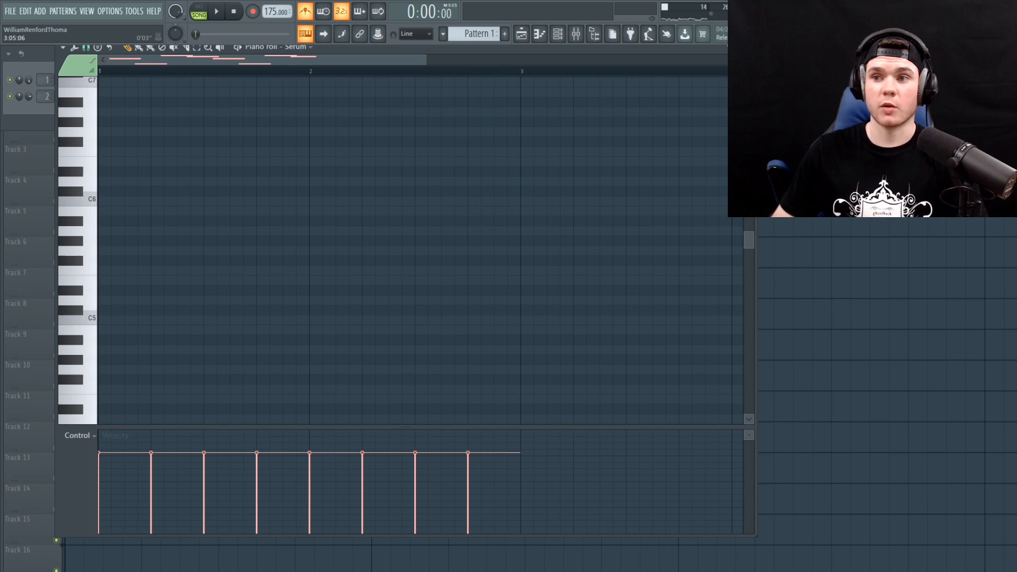
Step: Return to the playlist, set the project tempo to 174 BPM and play the arrangement
{"action": "key", "text": "Escape"}
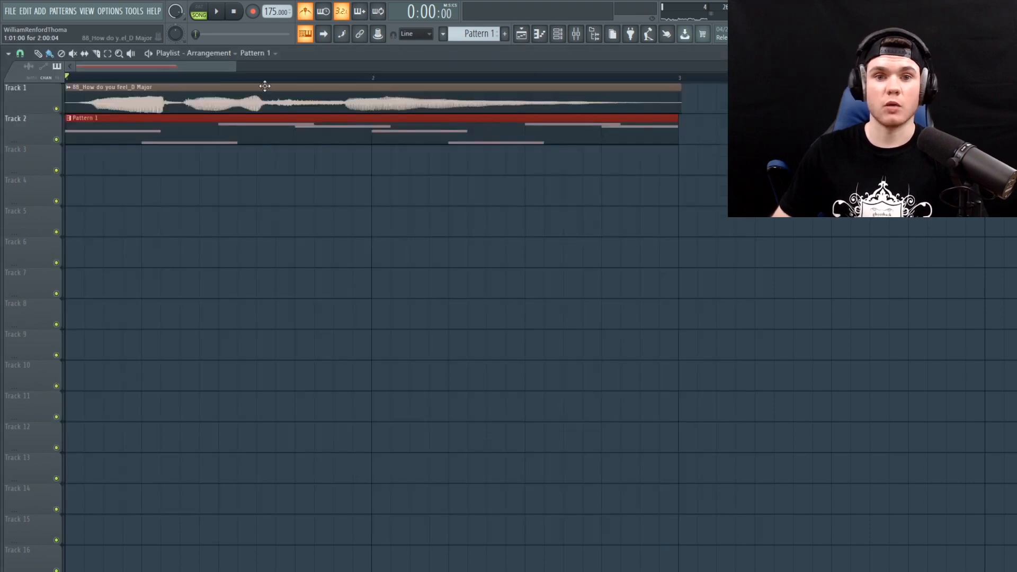
{"action": "mouse_move", "coordinate": [271, 11]}
{"action": "left_mouse_down"}
{"action": "mouse_move", "coordinate": [271, 44]}
{"action": "mouse_move", "coordinate": [271, 12]}
{"action": "left_mouse_up"}
{"action": "key", "text": "space"}
{"action": "key", "text": "space"}
{"action": "key", "text": "space"}
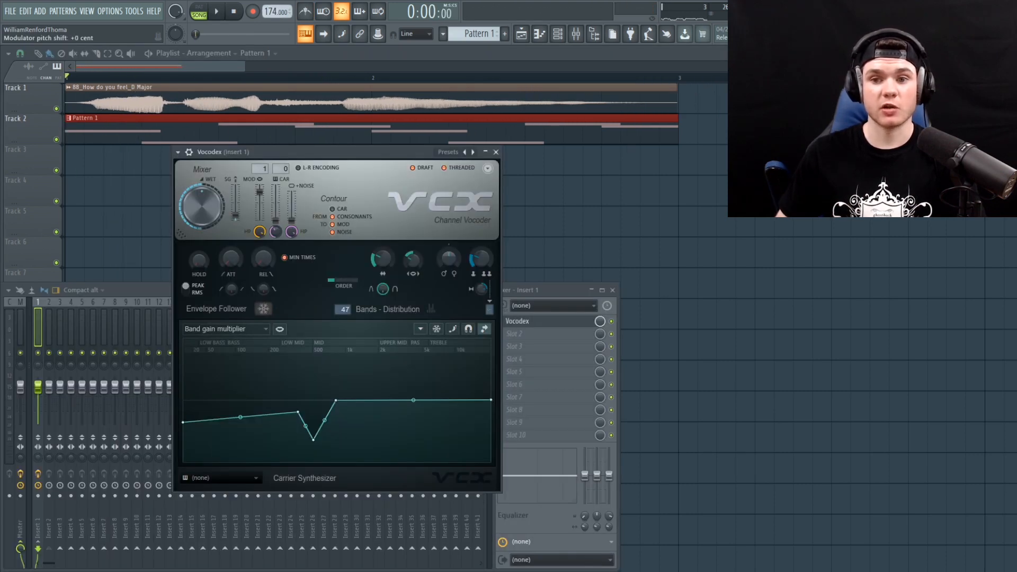
Step: Raise and lower Vocodex's modulator pitch shift while the song plays to hear both directions, and stop playback
{"action": "key", "text": "space"}
{"action": "left_click_drag", "start_coordinate": [449, 260], "coordinate": [449, 214]}
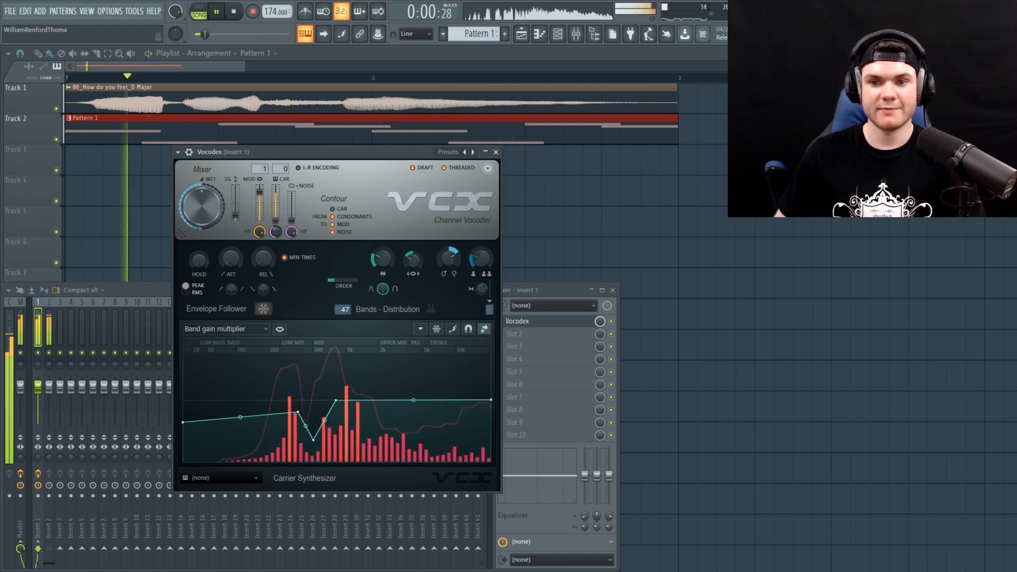
{"action": "left_click_drag", "start_coordinate": [449, 258], "coordinate": [449, 334]}
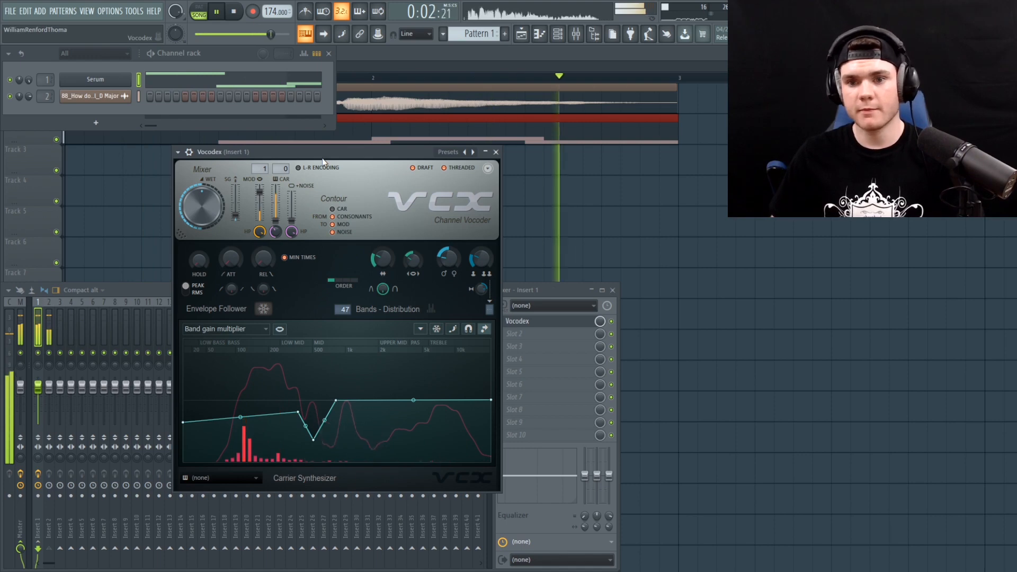
{"action": "key", "text": "space"}
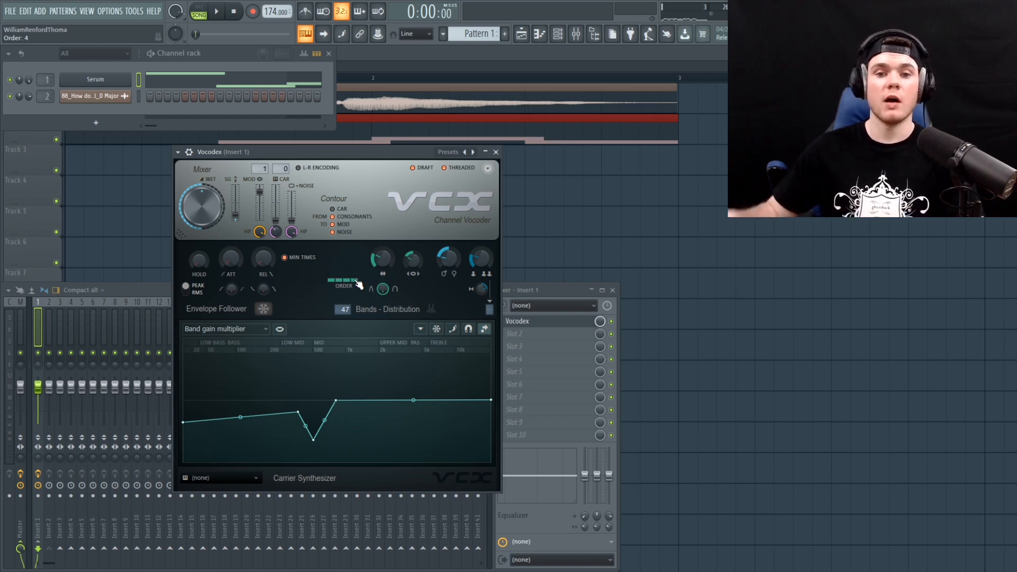
Step: Play the song with a band filter order of 4 and again with order 1 to compare the sound
{"action": "key", "text": "space"}
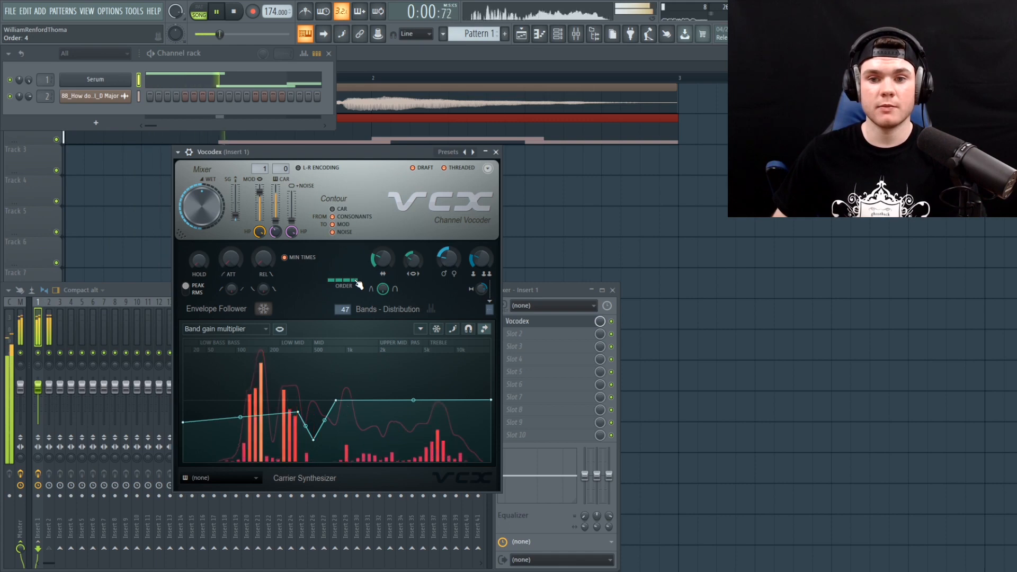
{"action": "key", "text": "space"}
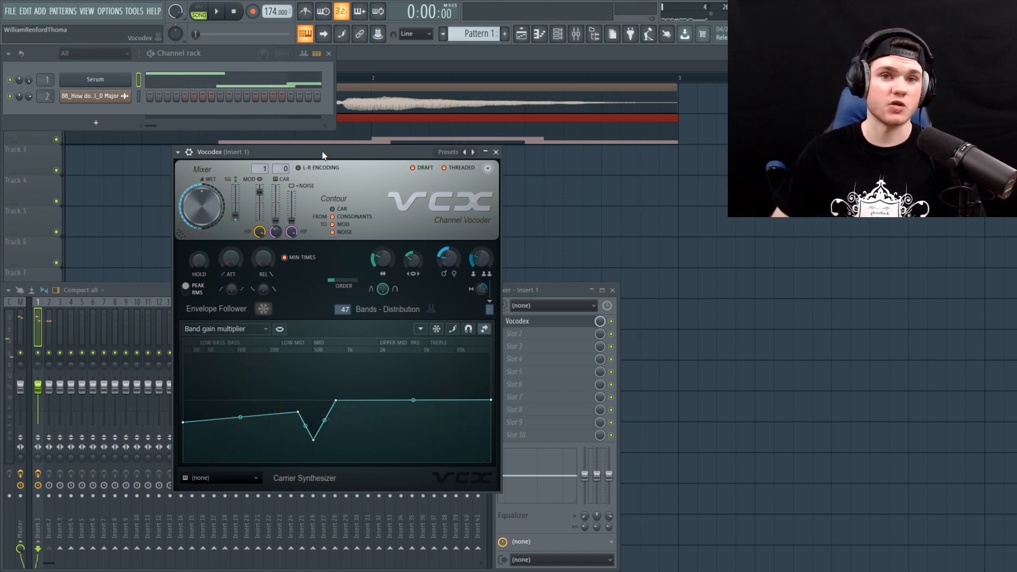
{"action": "key", "text": "space"}
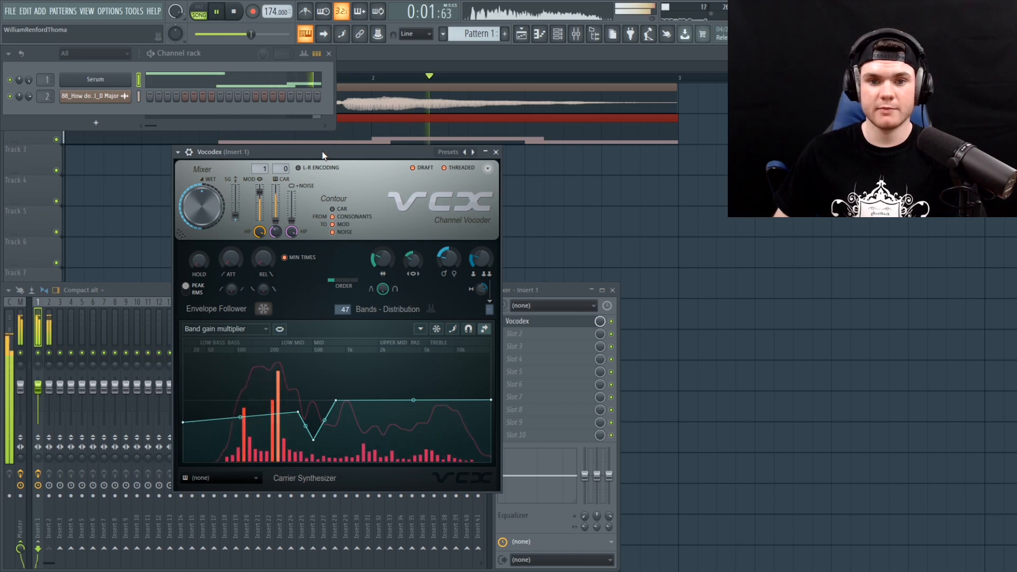
{"action": "key", "text": "space"}
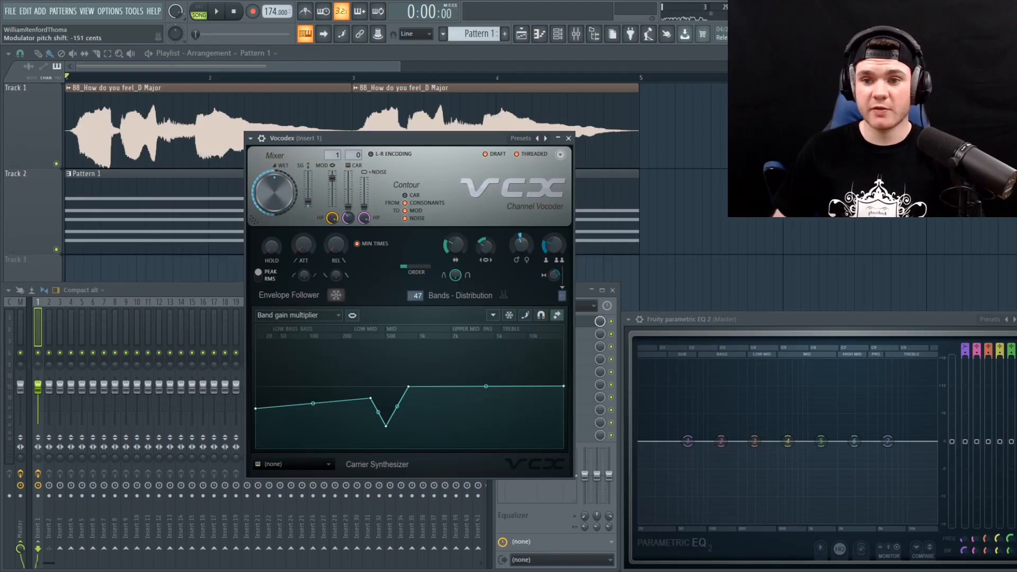
Step: Play the chord arrangement and compare a band width of 141% with one of 34% during playback
{"action": "key", "text": "space"}
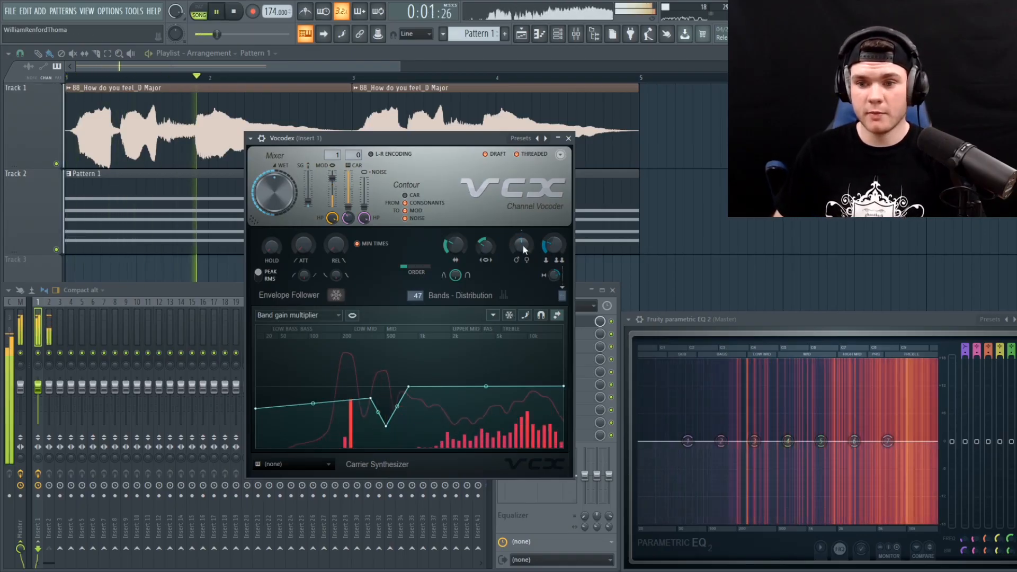
{"action": "key", "text": "space"}
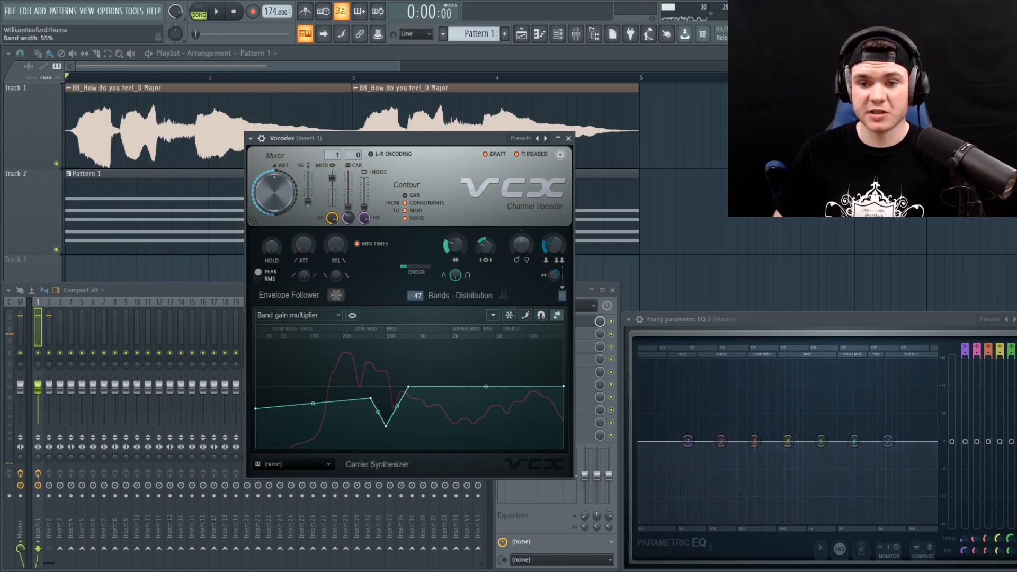
{"action": "key", "text": "space"}
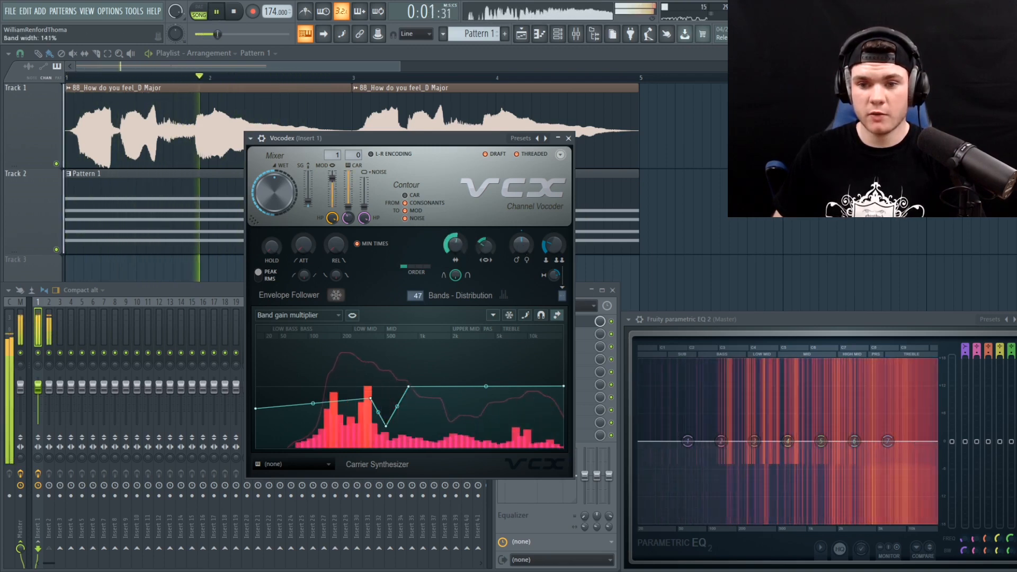
{"action": "left_click_drag", "start_coordinate": [454, 244], "coordinate": [455, 272]}
{"action": "key", "text": "space"}
{"action": "key", "text": "space"}
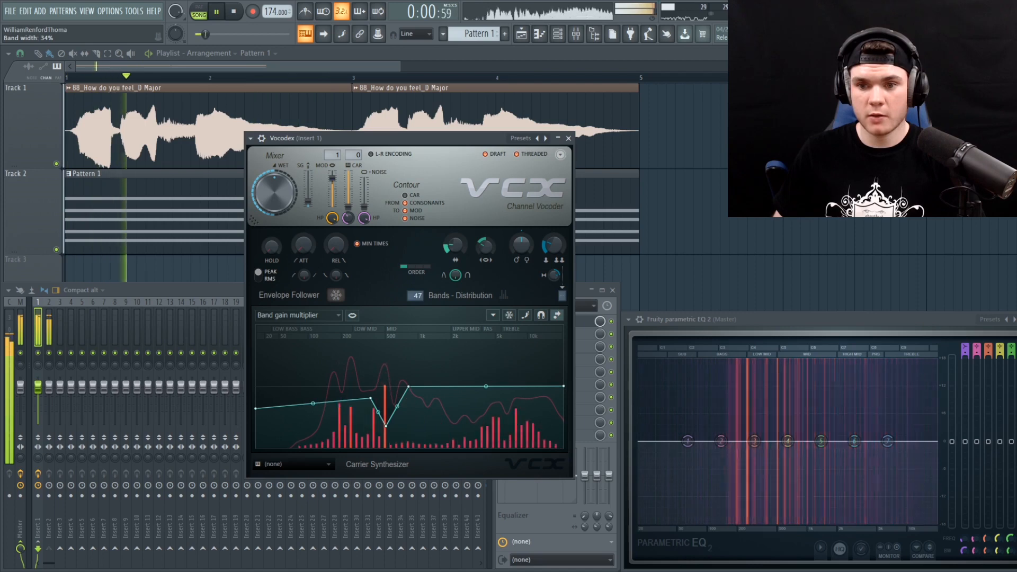
{"action": "key", "text": "space"}
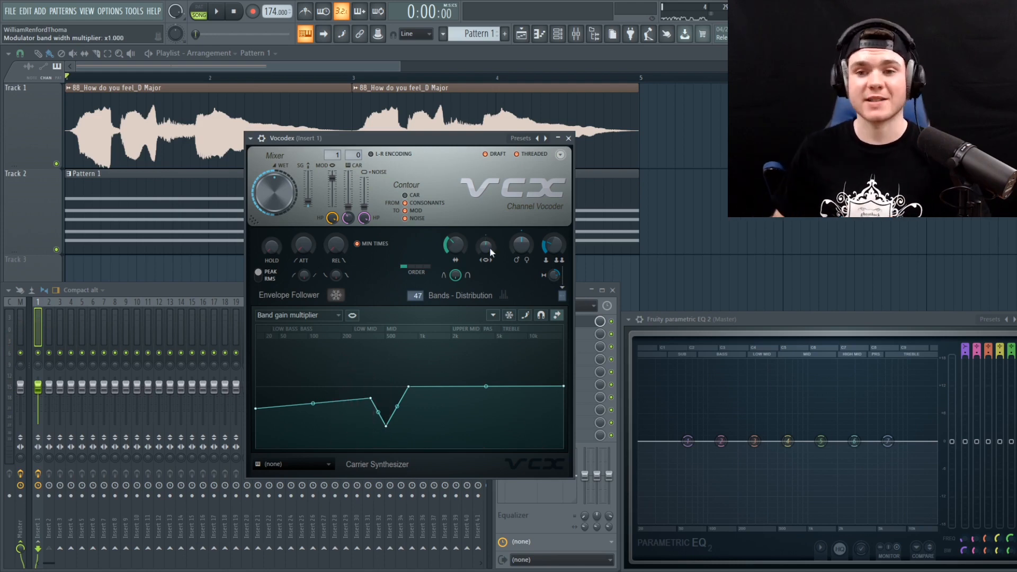
Step: Set the modulator band width multiplier to x4.000 and play the song to hear its effect
{"action": "scroll", "coordinate": [486, 244], "scroll_direction": "up", "scroll_amount": 3}
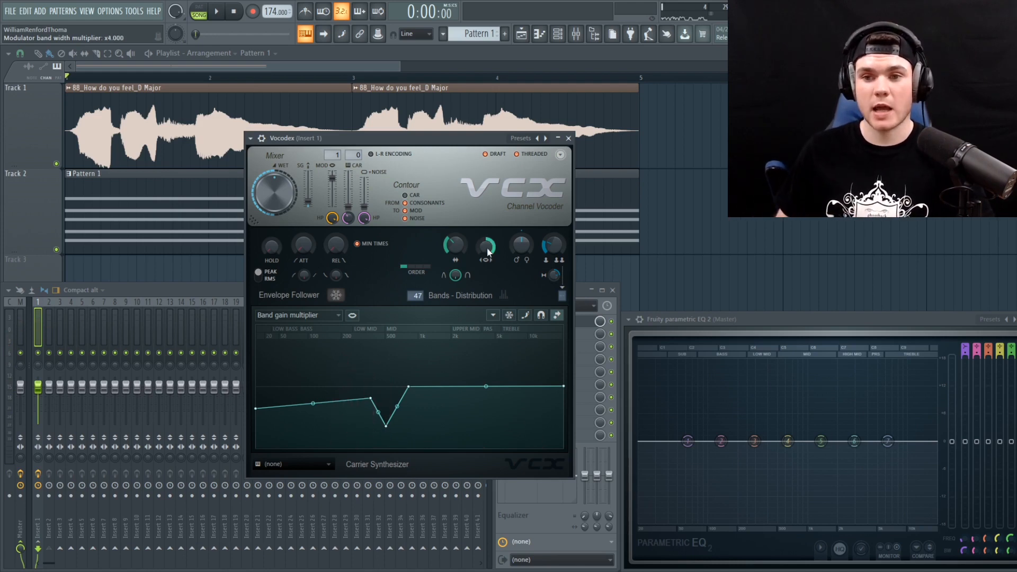
{"action": "key", "text": "space"}
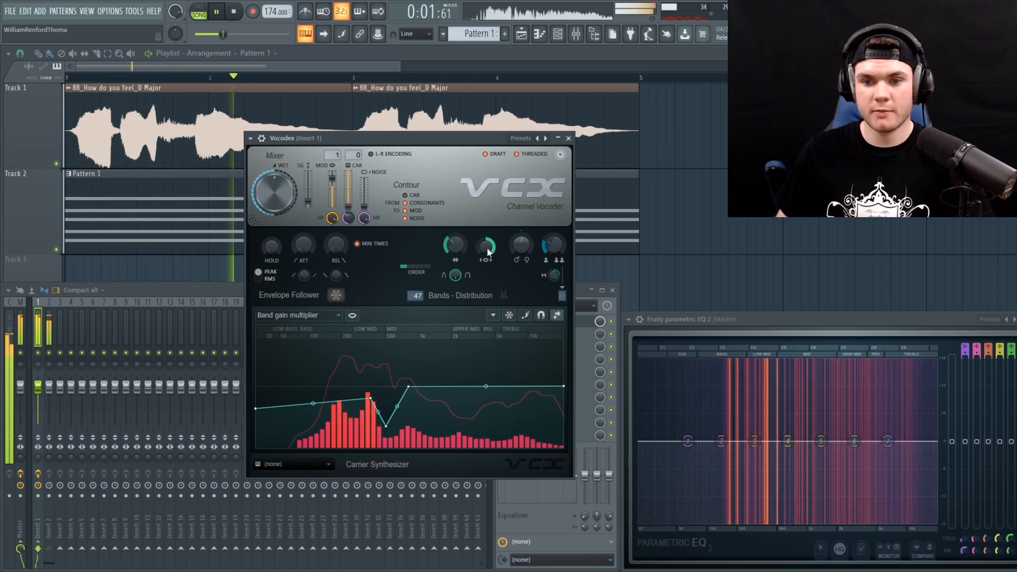
{"action": "key", "text": "space"}
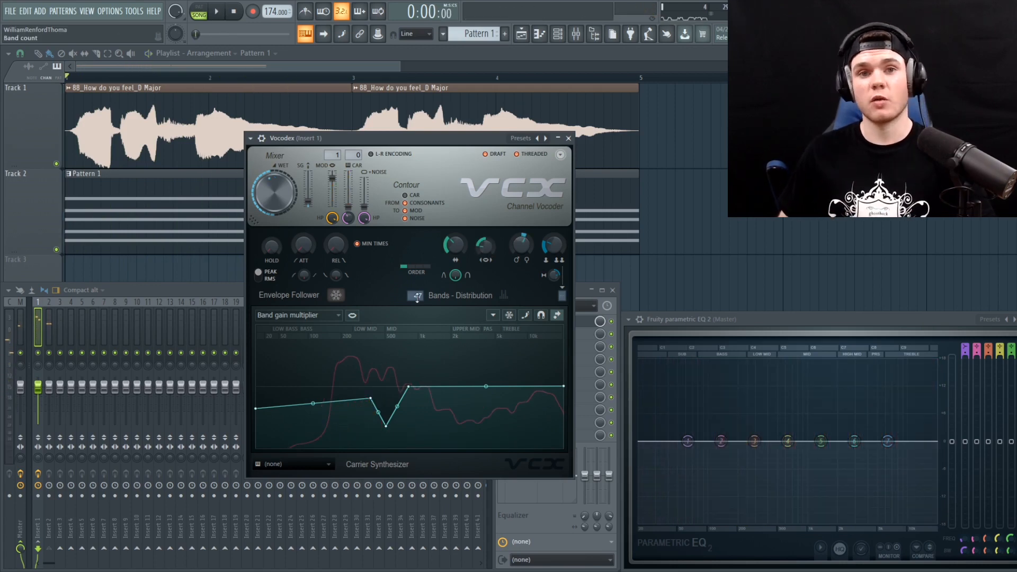
Step: Lower the band count to 16 while the chord arrangement plays
{"action": "key", "text": "space"}
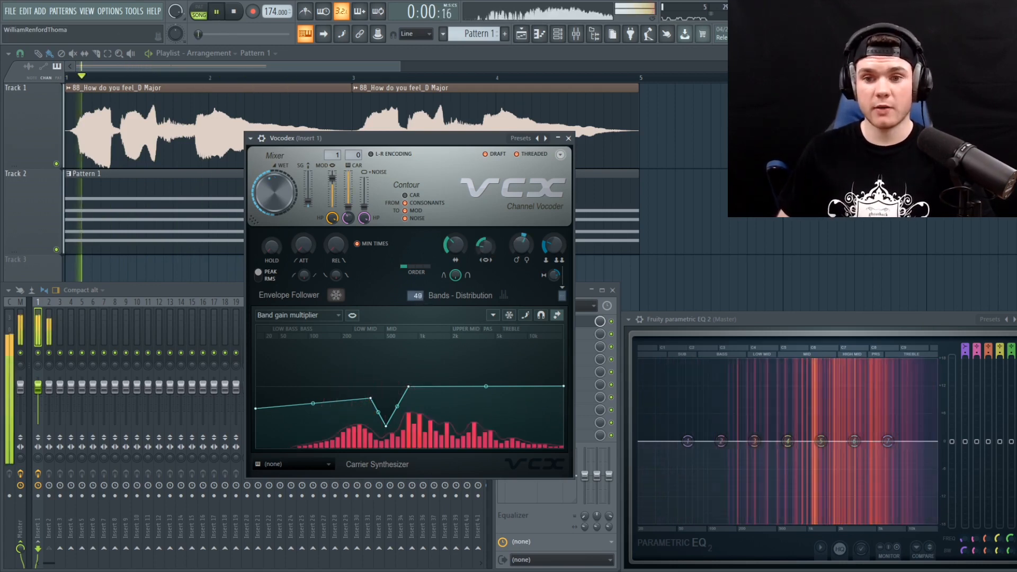
{"action": "left_click_drag", "start_coordinate": [417, 296], "coordinate": [418, 318]}
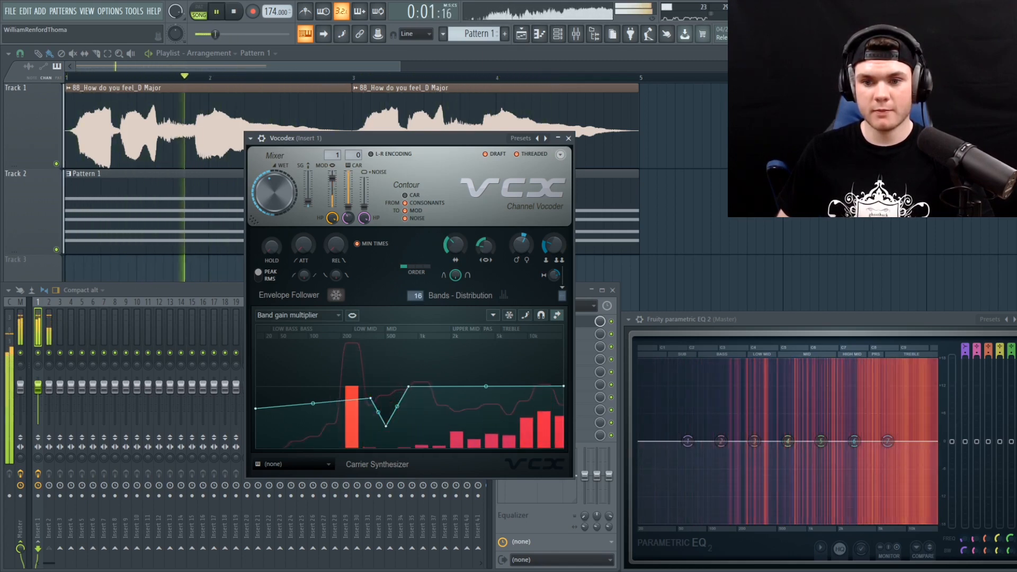